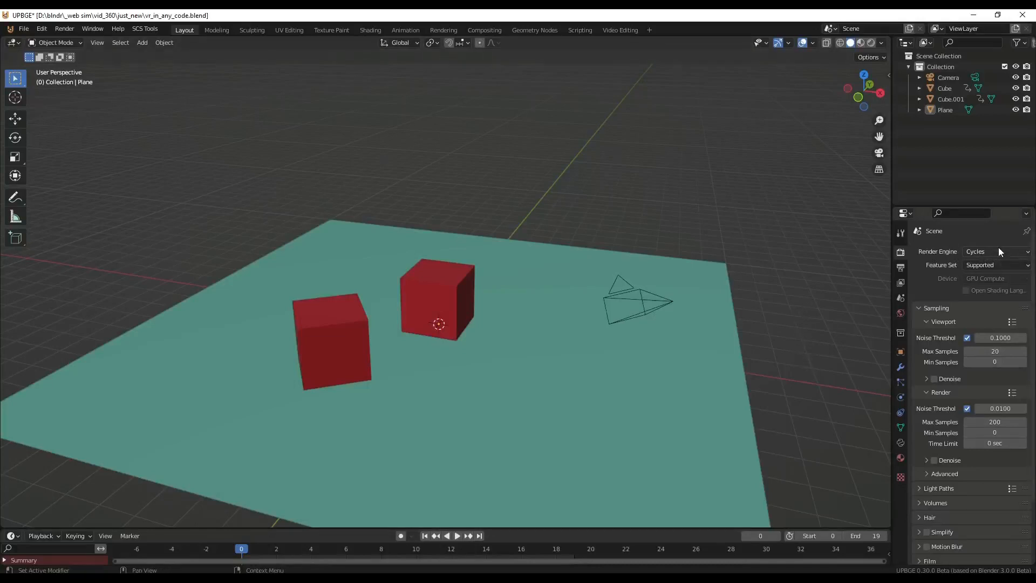
Step: Set the existing camera's lens type to Panoramic and look through its panorama type options
left_click(650, 303)
left_click(649, 301)
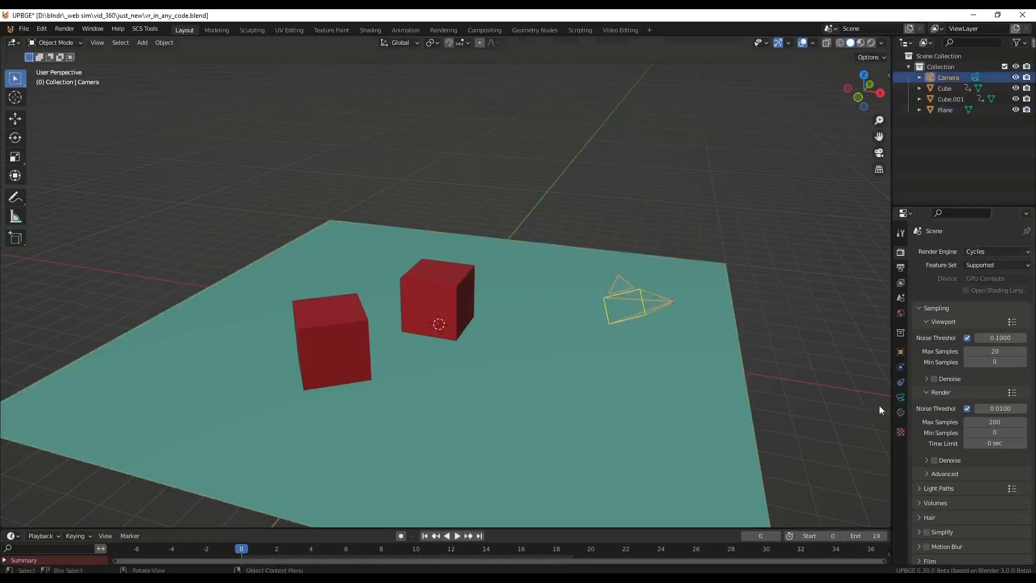
left_click(901, 397)
left_click(988, 300)
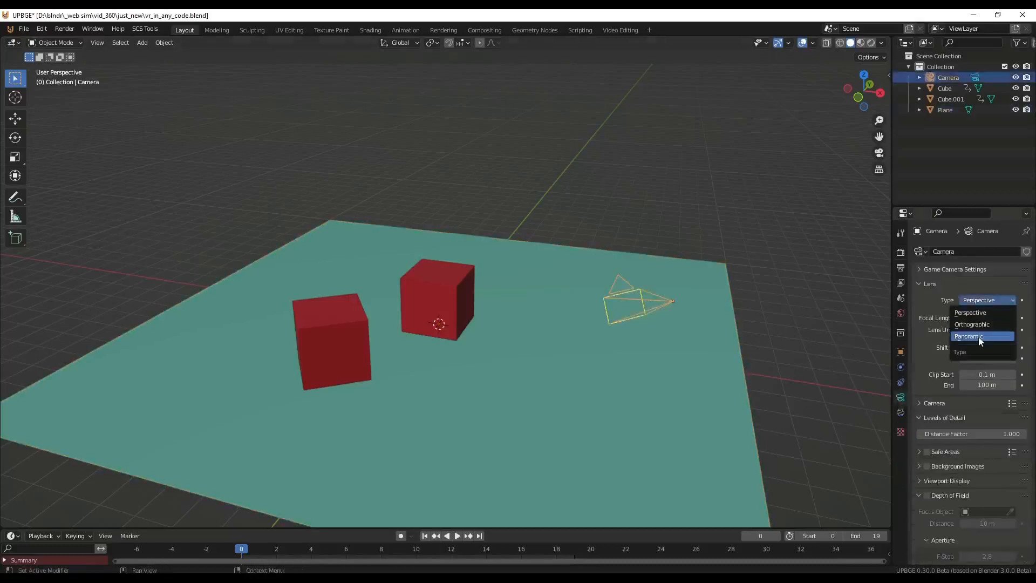
left_click(980, 336)
left_click(985, 318)
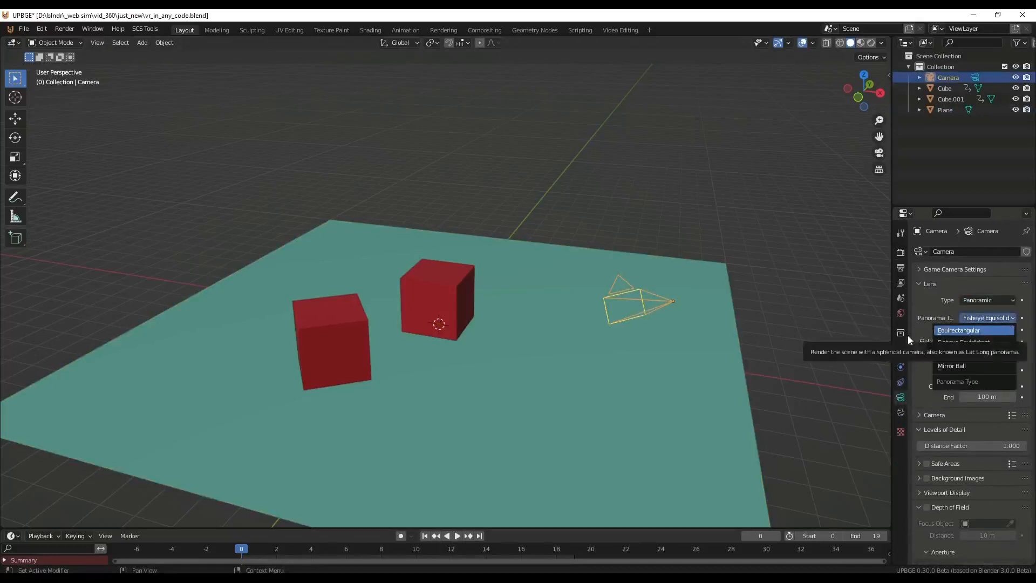
left_click(899, 255)
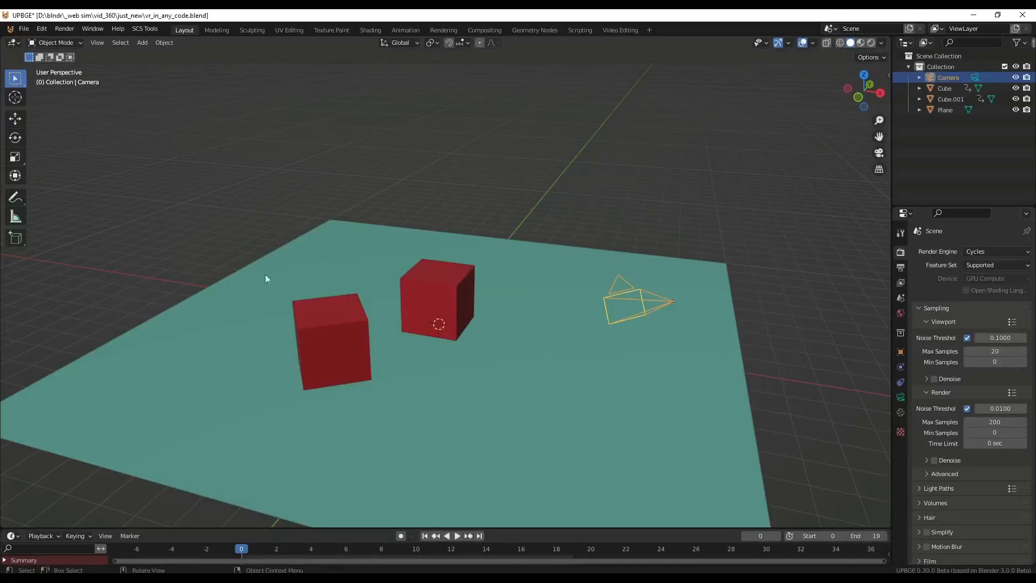
Step: Switch to the image viewer and examine the cross-shaped skybox texture and the image before it
key("alt+Tab")
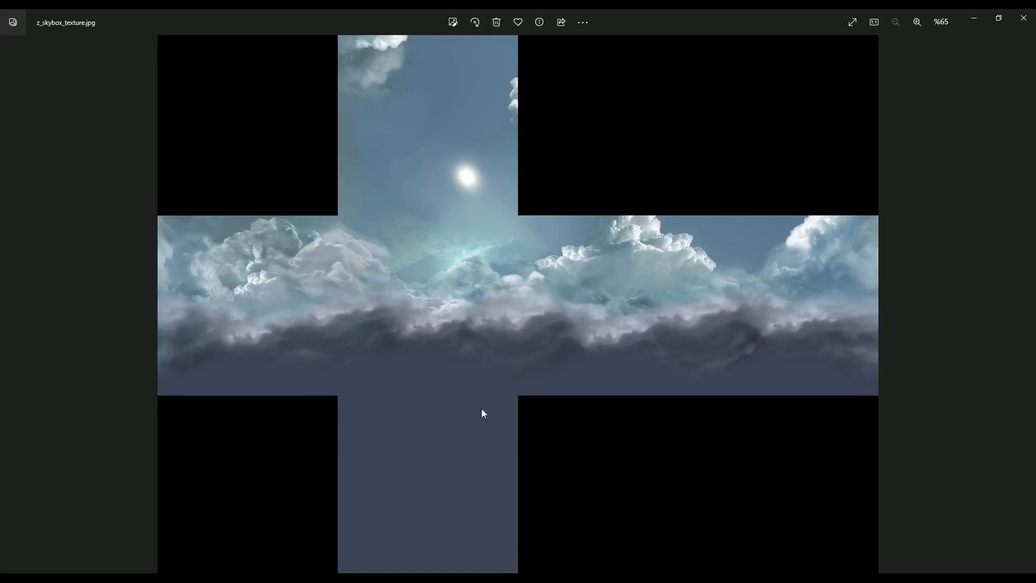
key("Left")
scroll(492, 388, "up", 5)
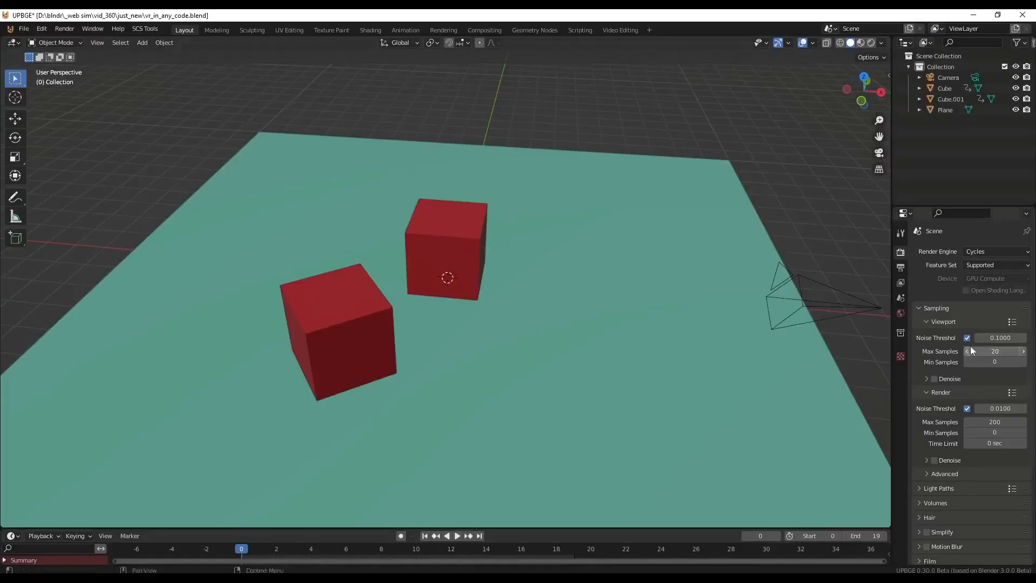
Step: Change the render engine to Workbench and enable world space lighting for the Studio light
left_click(1004, 254)
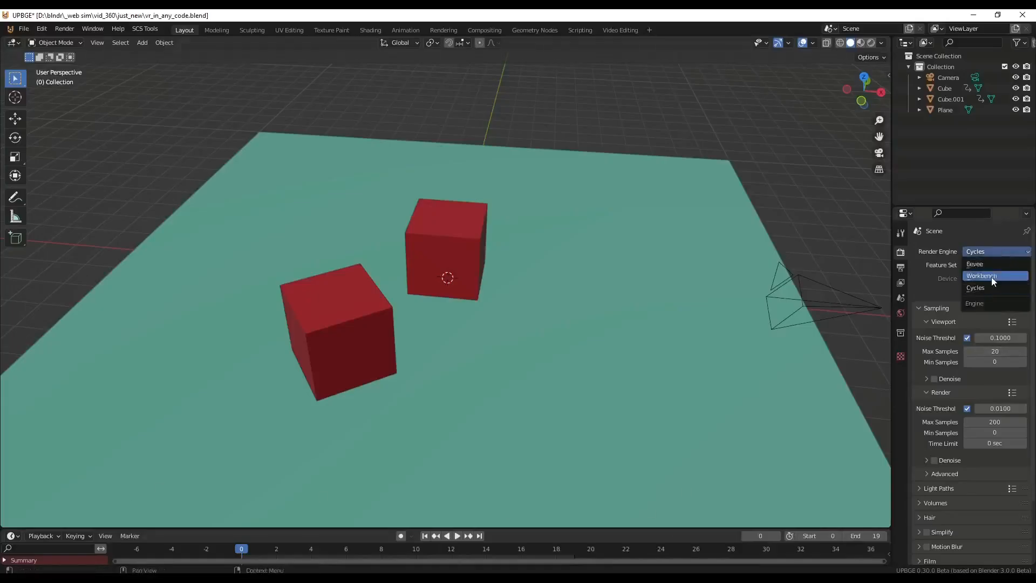
left_click(991, 277)
scroll(957, 277, "down", 8)
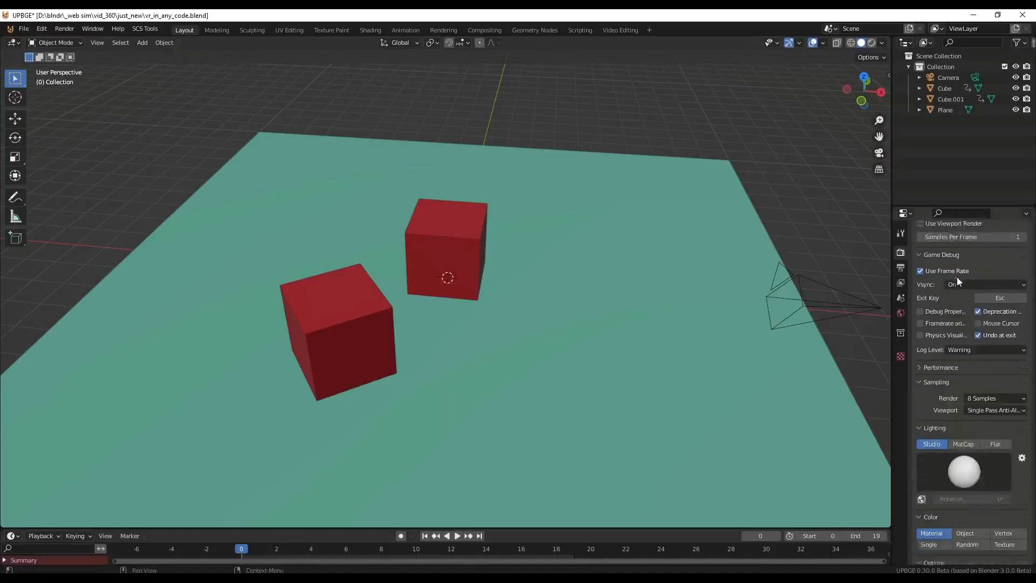
scroll(957, 277, "down", 5)
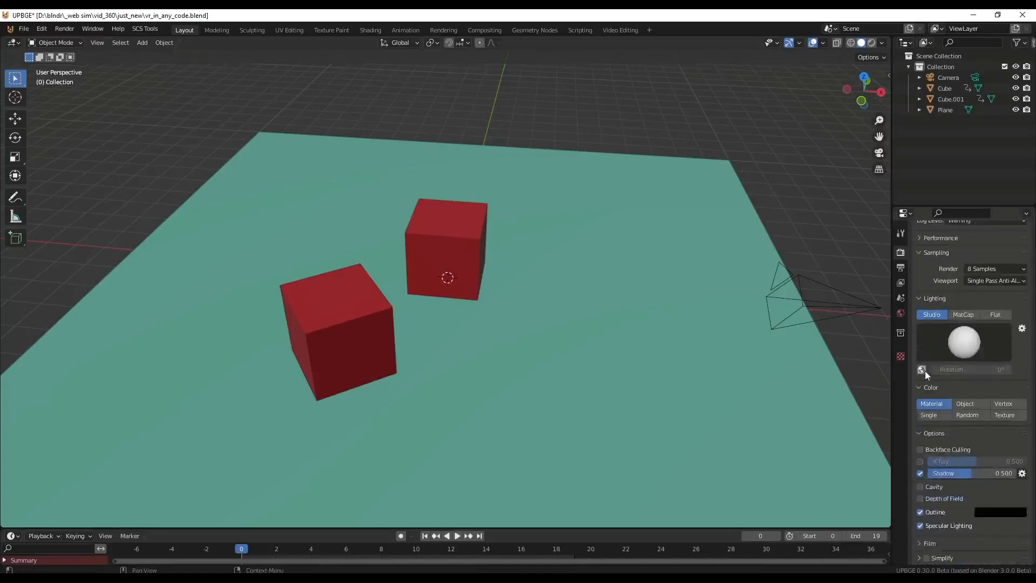
left_click(922, 369)
scroll(934, 389, "down", 1)
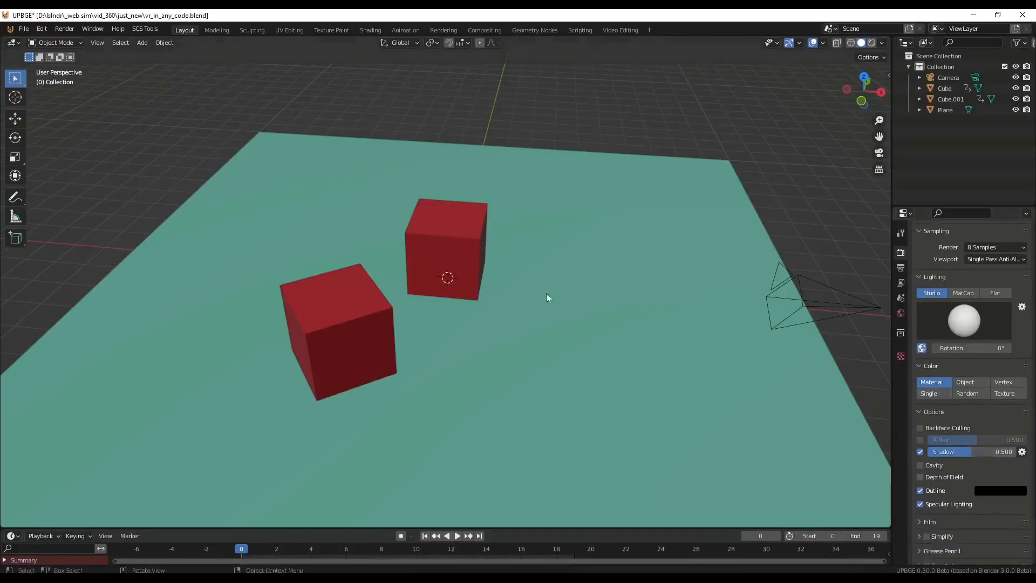
Step: Add a second camera to the scene and raise it along the Z axis to about 5.57 m
middle_click_drag(546, 298, 531, 307)
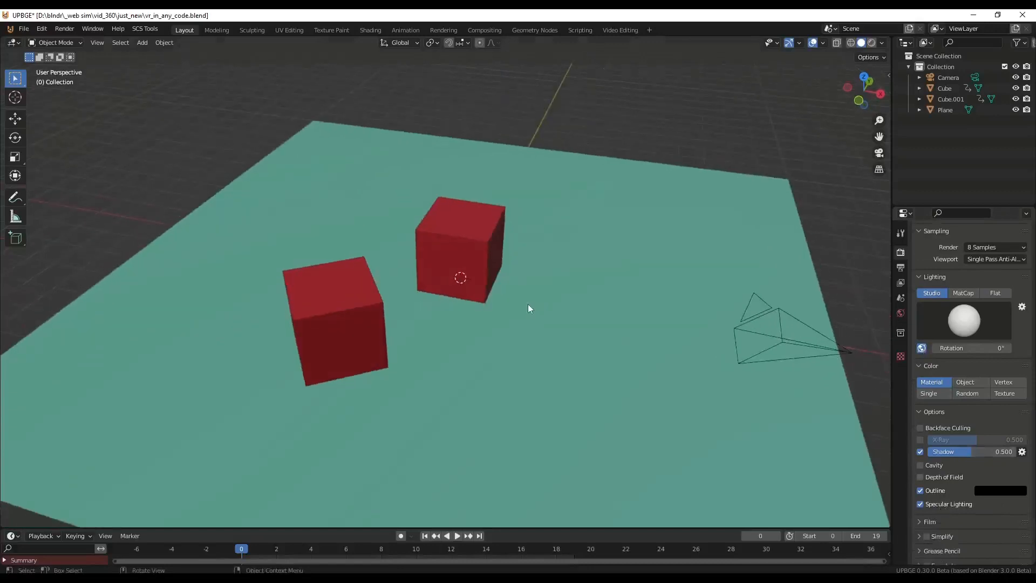
key("shift+a")
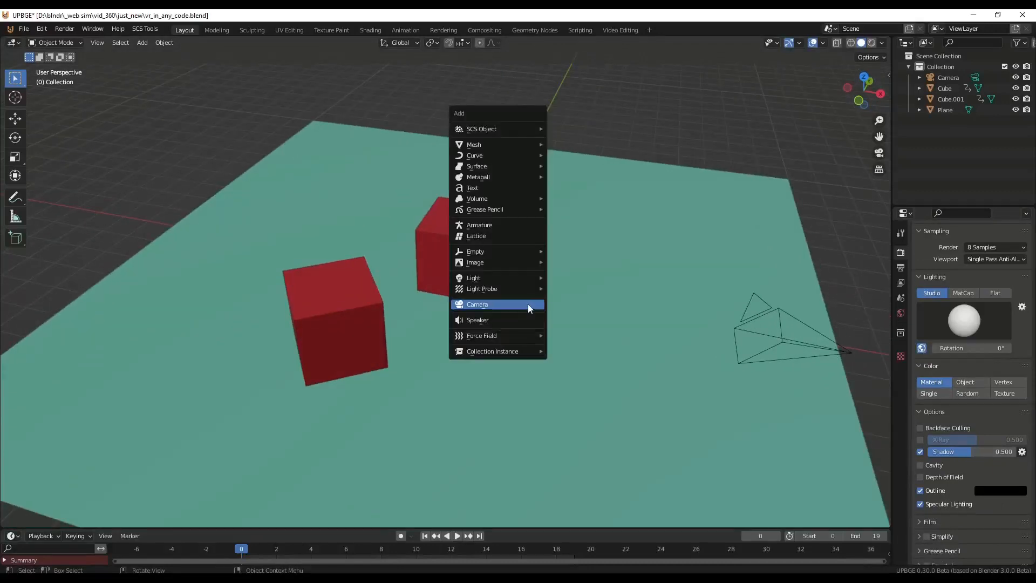
left_click(528, 304)
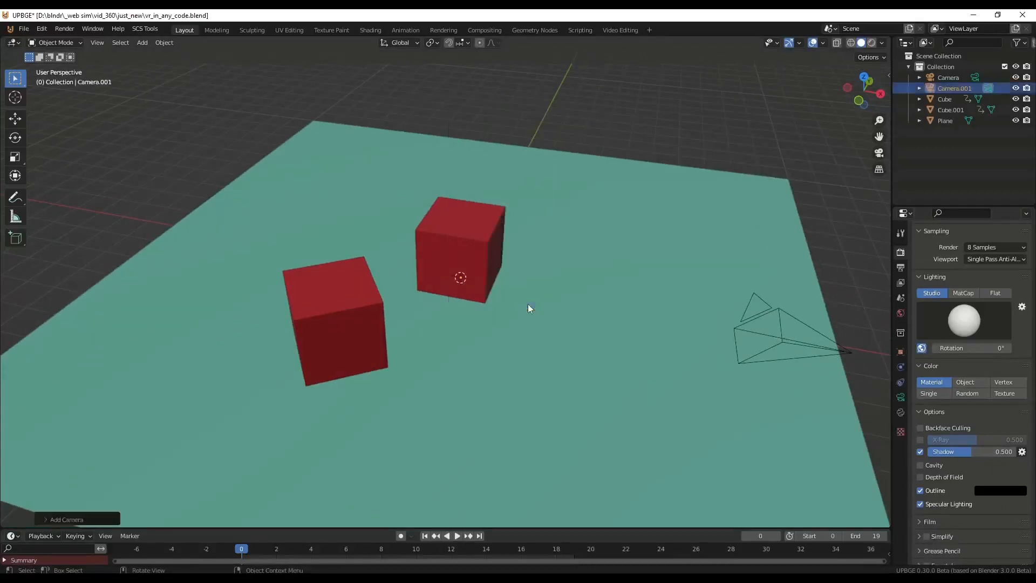
key("g")
key("z")
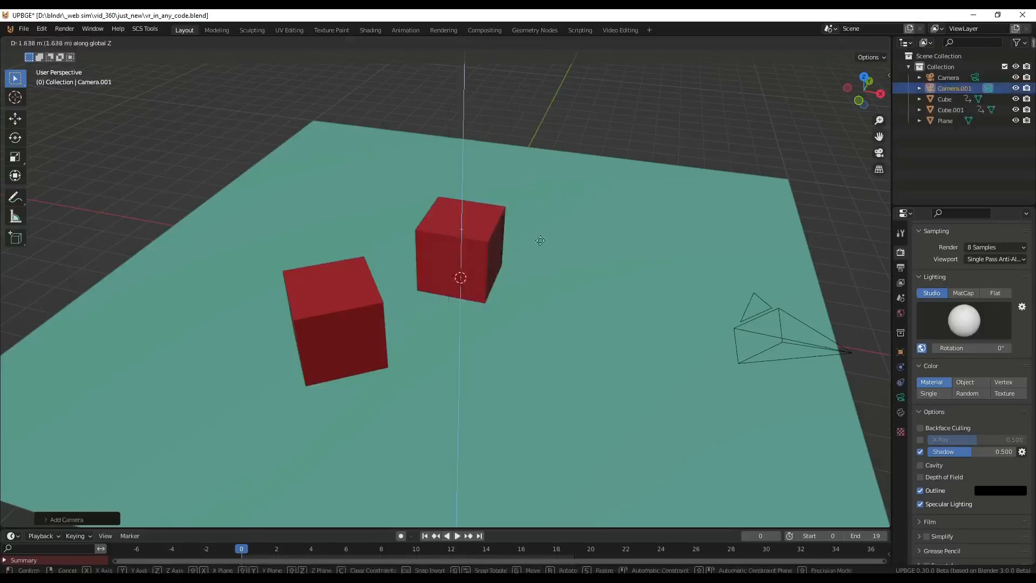
left_click(547, 118)
middle_click_drag(492, 143, 438, 210)
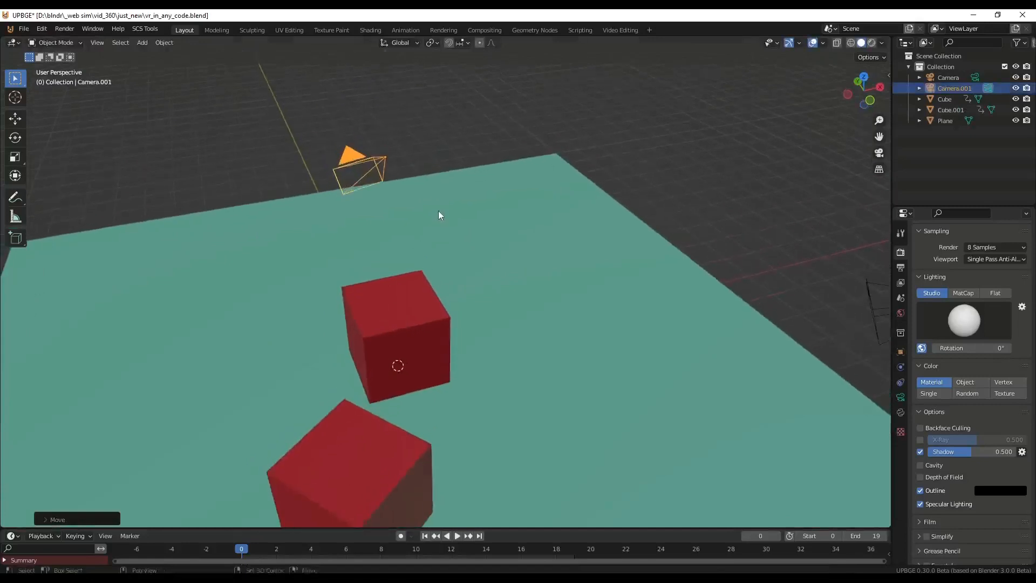
Step: Set the new camera's rotation to 90° on X, 0° on Y and 0° on Z
key("n")
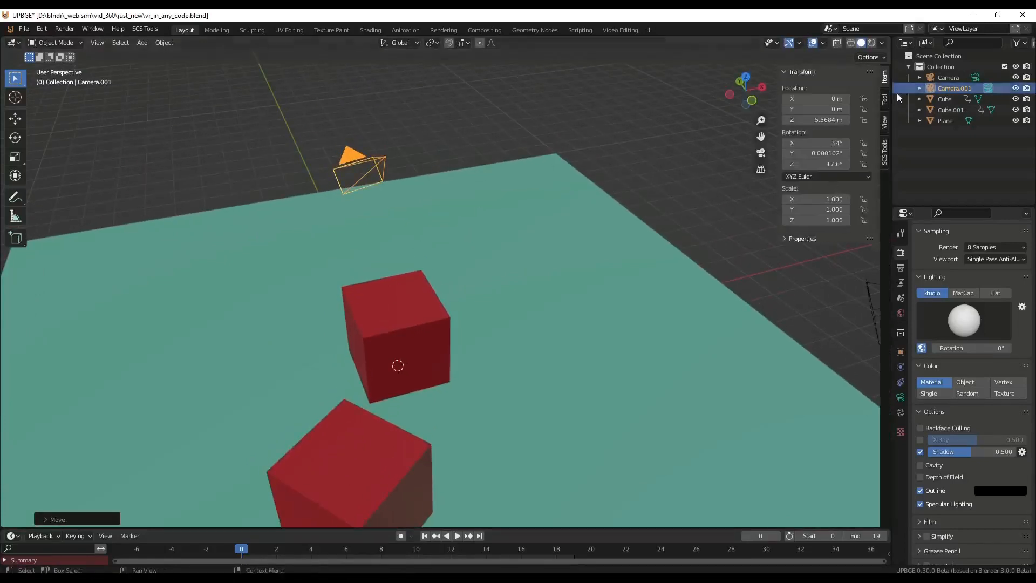
left_click(825, 154)
type("0")
key("Return")
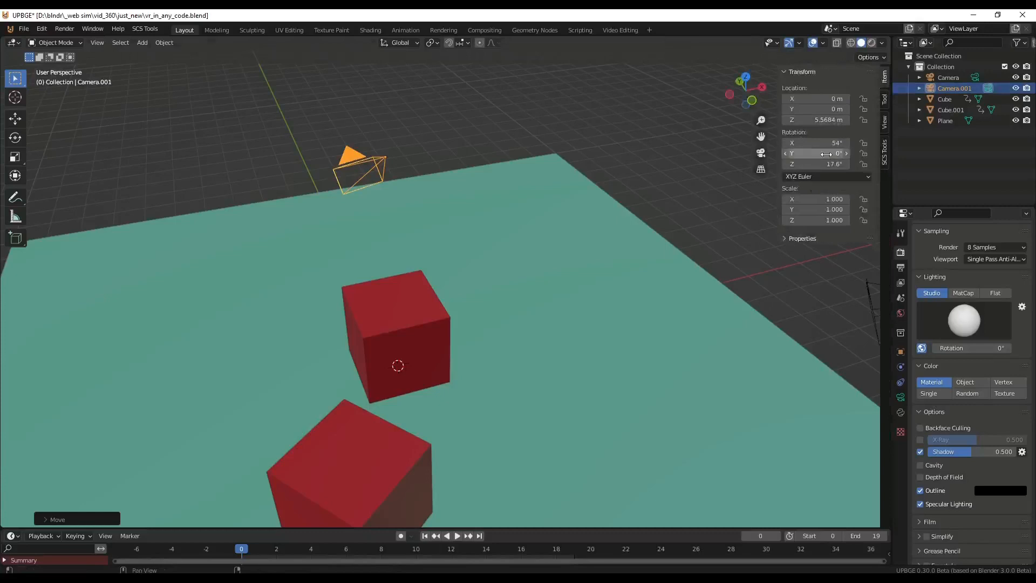
left_click(829, 144)
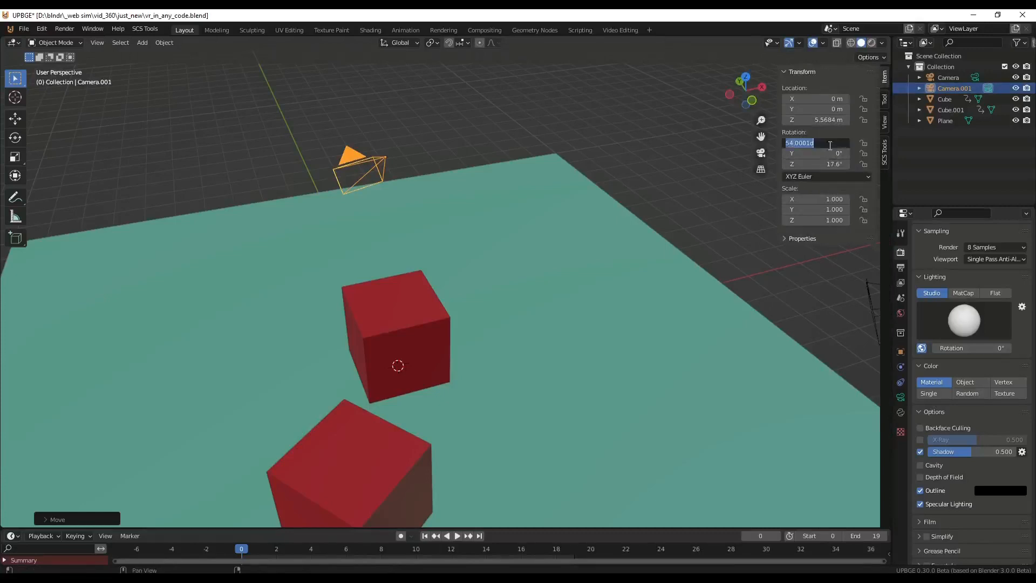
type("90")
key("Return")
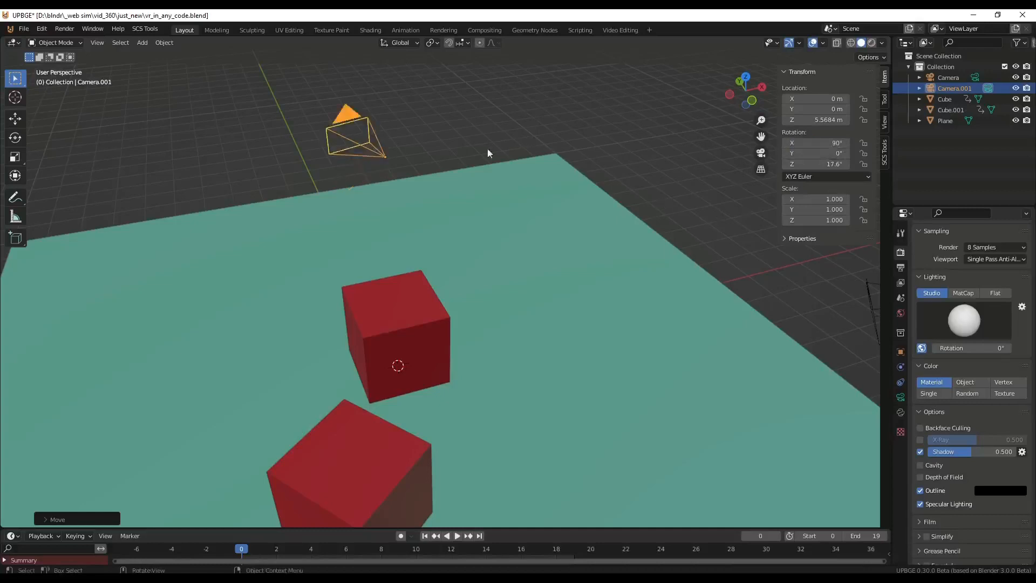
middle_click_drag(443, 173, 447, 226)
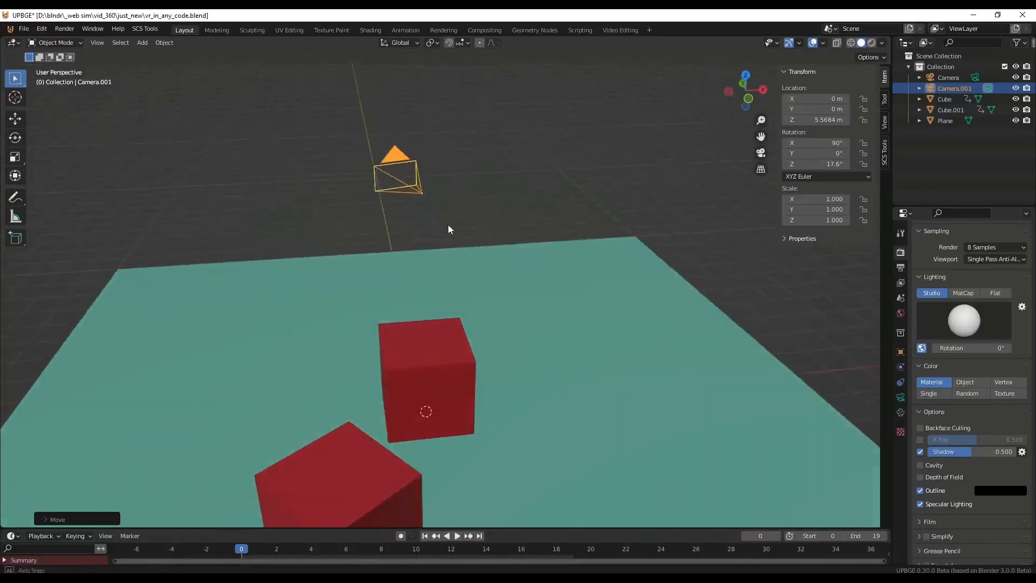
middle_click_drag(506, 245, 521, 262)
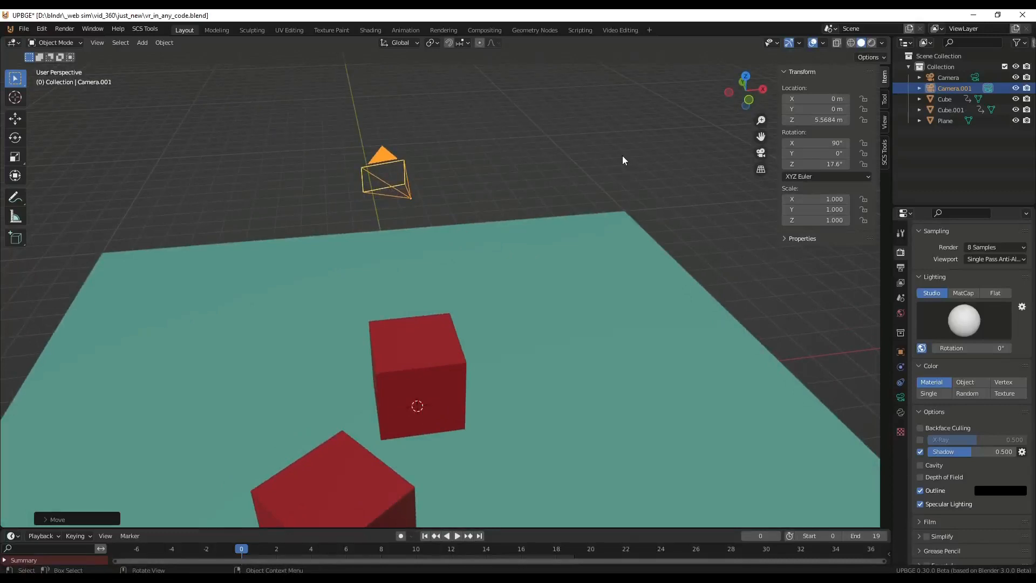
left_click(830, 164)
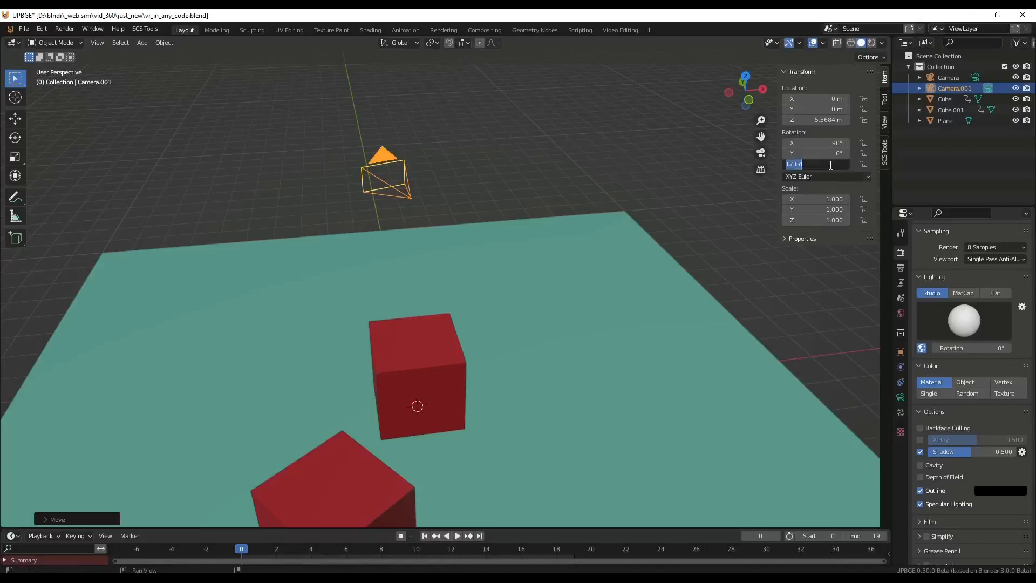
type("0")
key("Return")
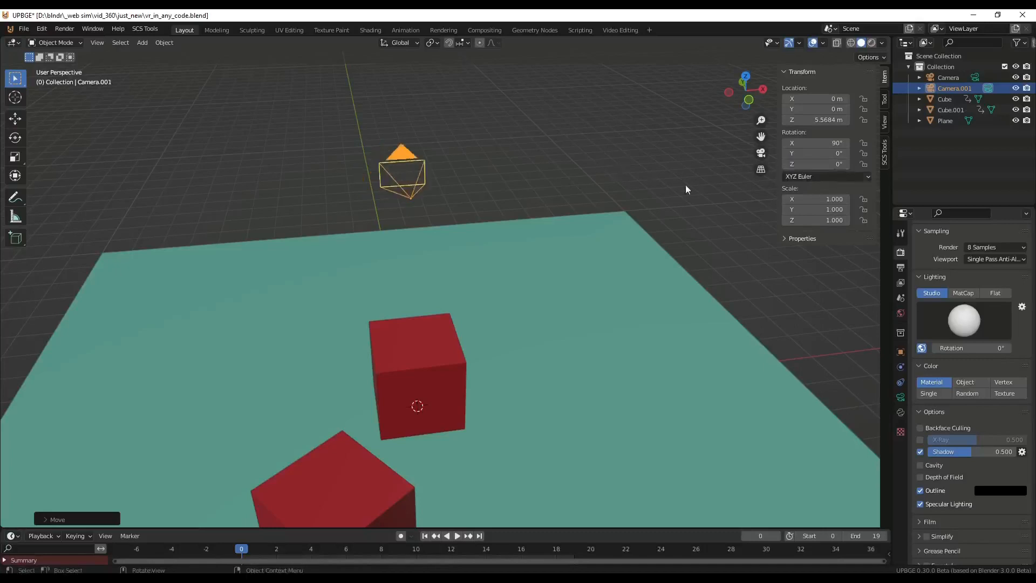
Step: Switch the new camera's lens unit to Field of View and set the field of view to 90°
middle_click_drag(490, 221, 461, 277)
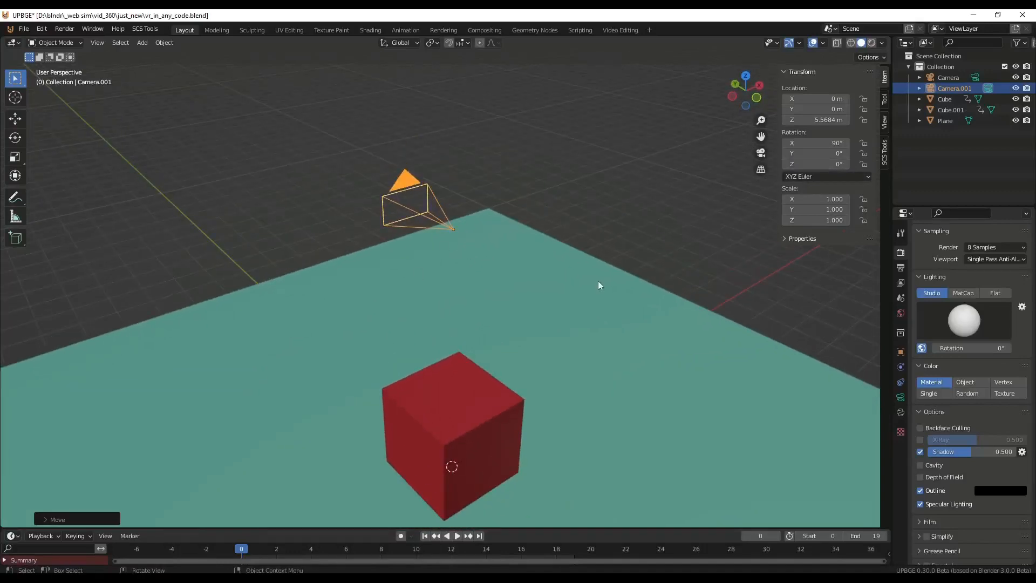
left_click(900, 397)
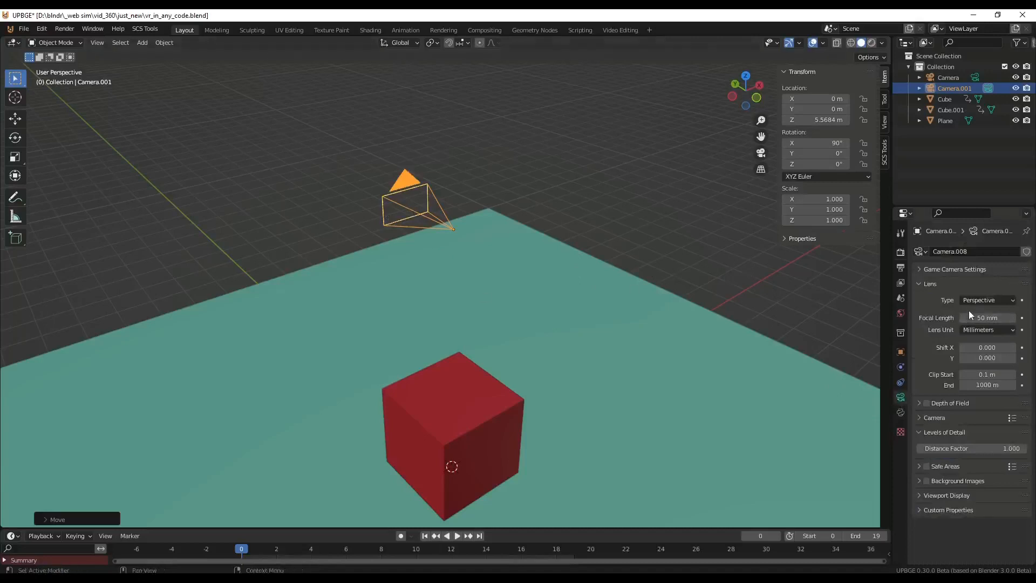
left_click(993, 331)
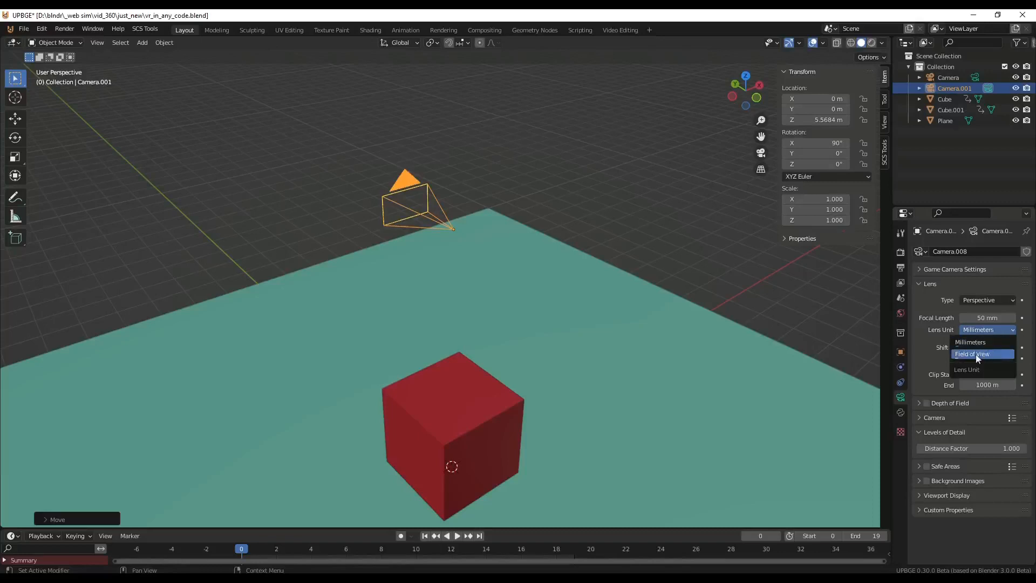
left_click(978, 354)
left_click(989, 318)
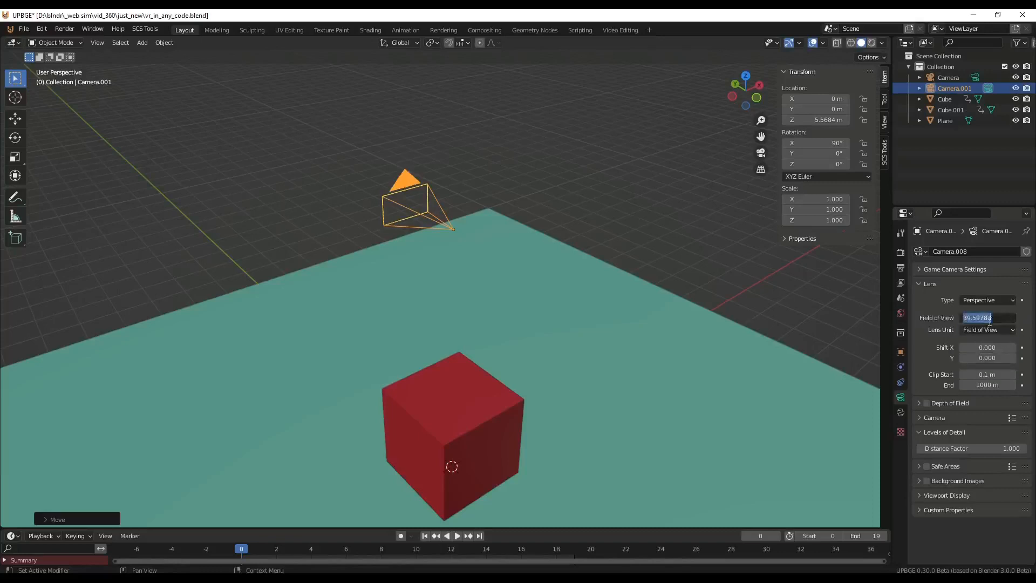
type("90")
key("Return")
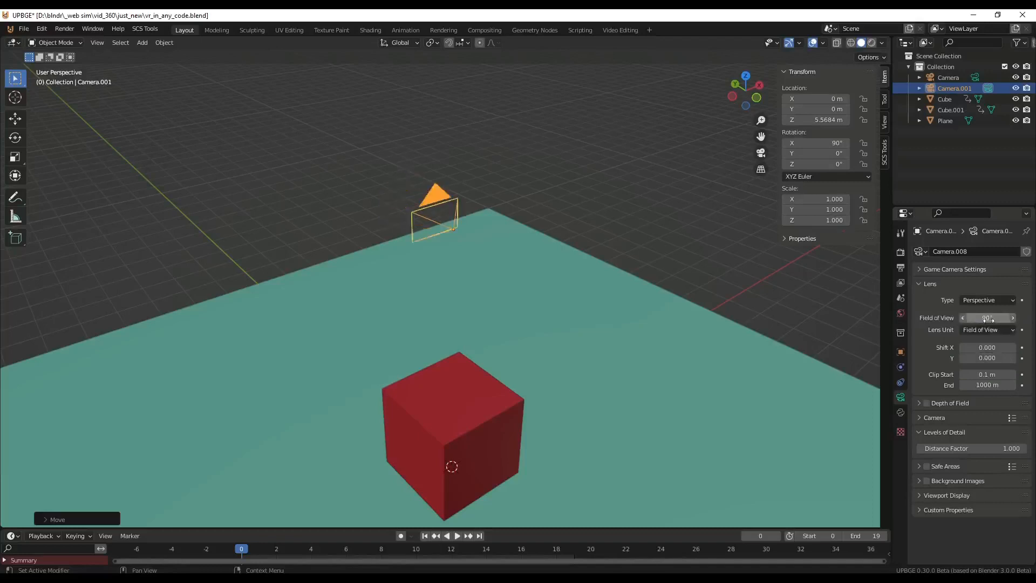
Step: Check the output resolution settings, and switch to the web browser to examine YouTube's recommended 360-degree video resolutions
left_click(900, 252)
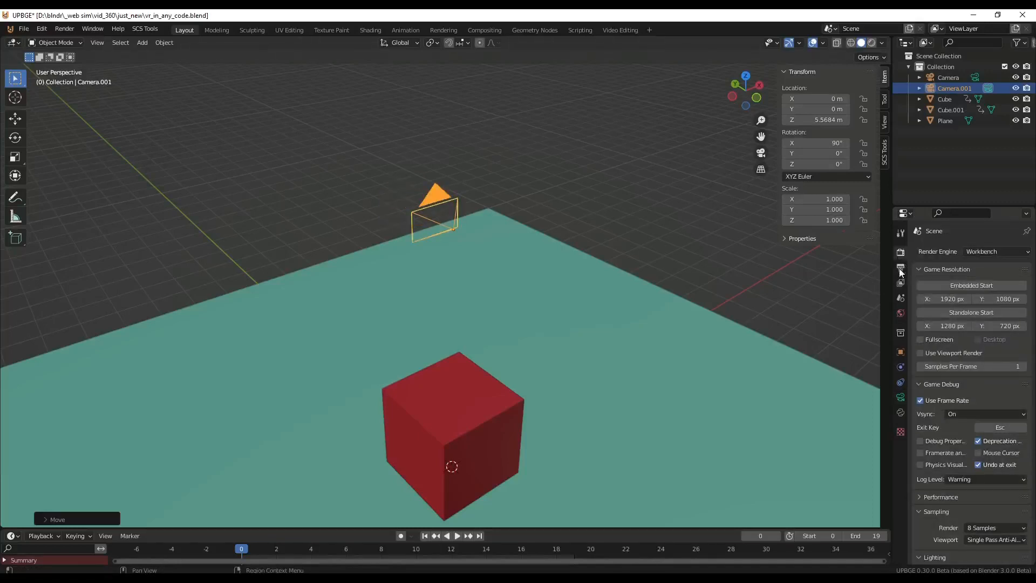
left_click(901, 268)
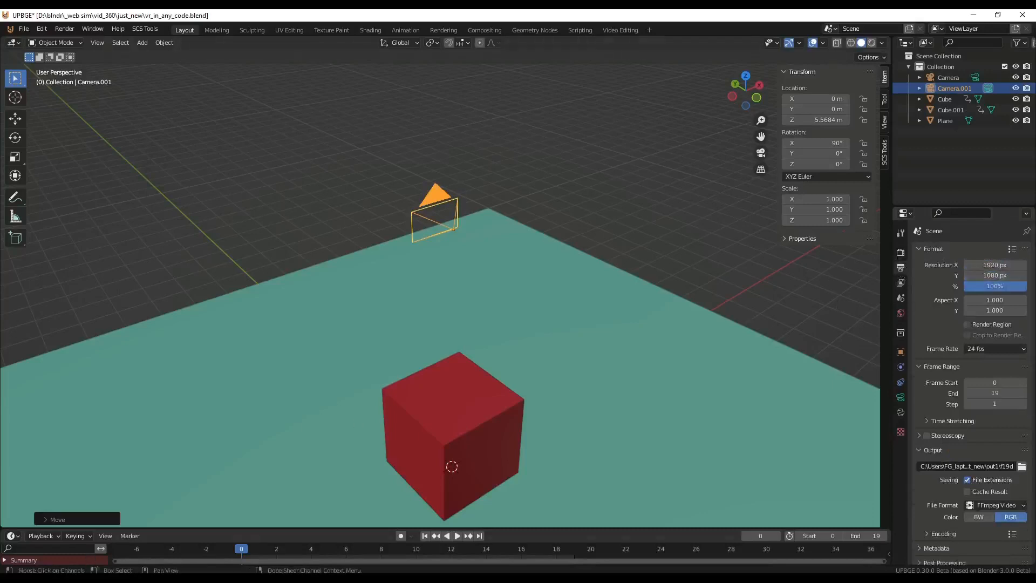
mouse_move(70, 577)
left_click(70, 534)
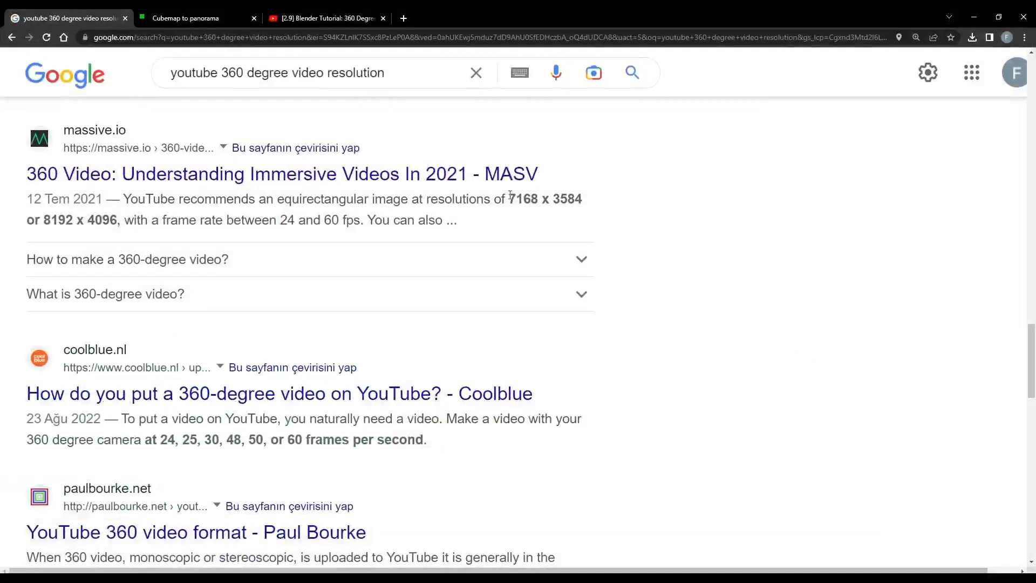
left_click_drag(509, 195, 586, 206)
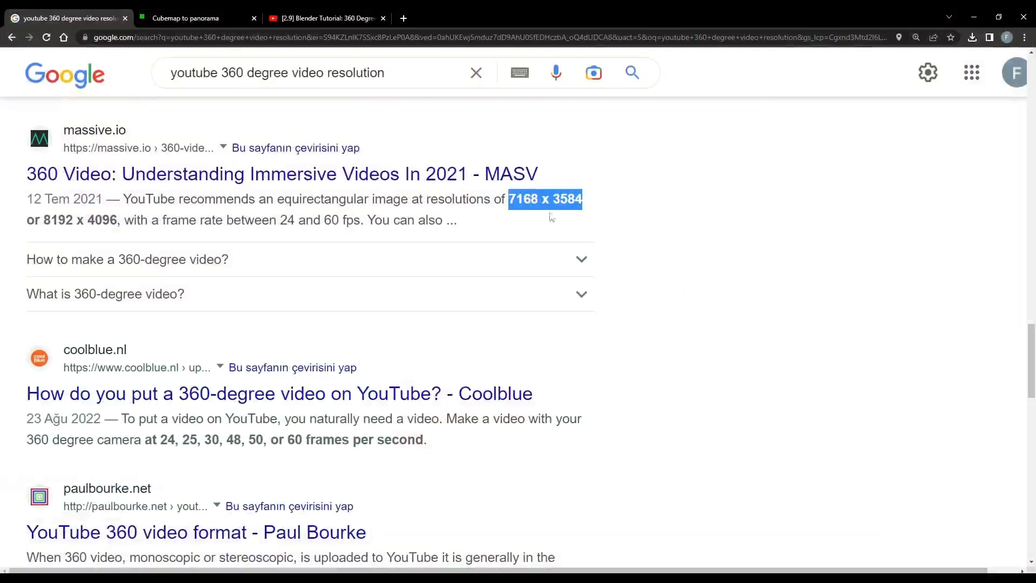
left_click_drag(44, 220, 114, 220)
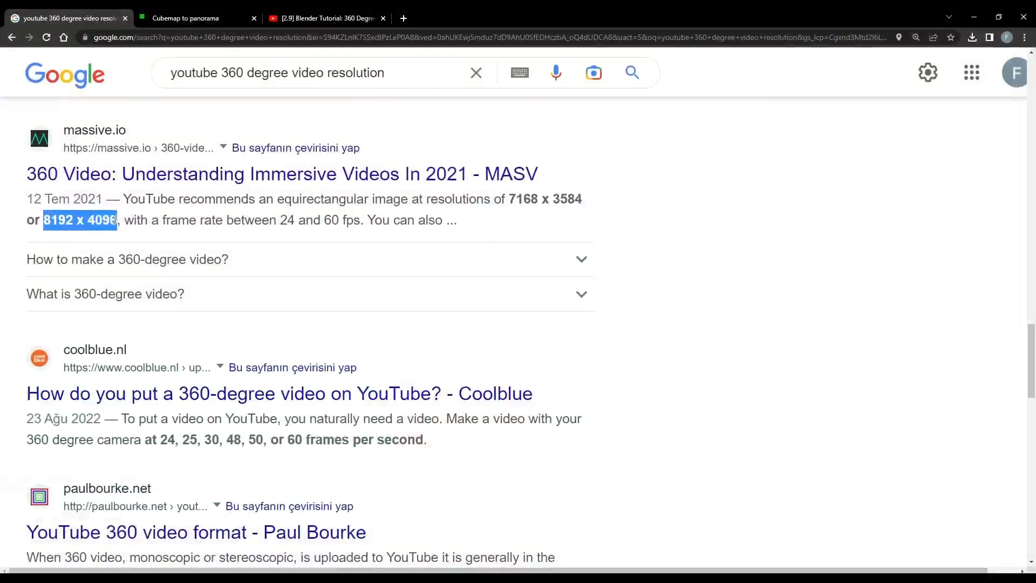
left_click(64, 260)
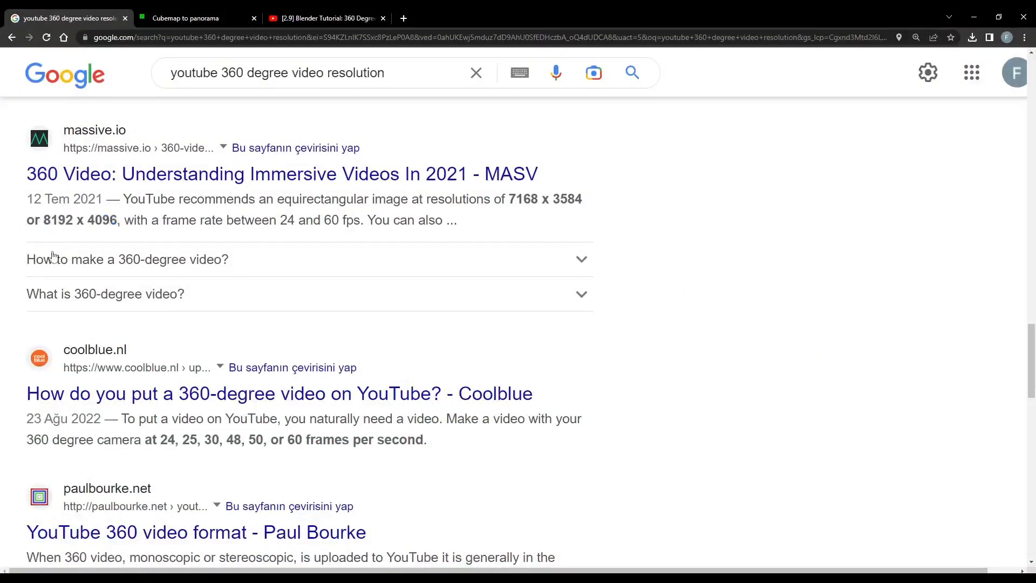
double_click(47, 220)
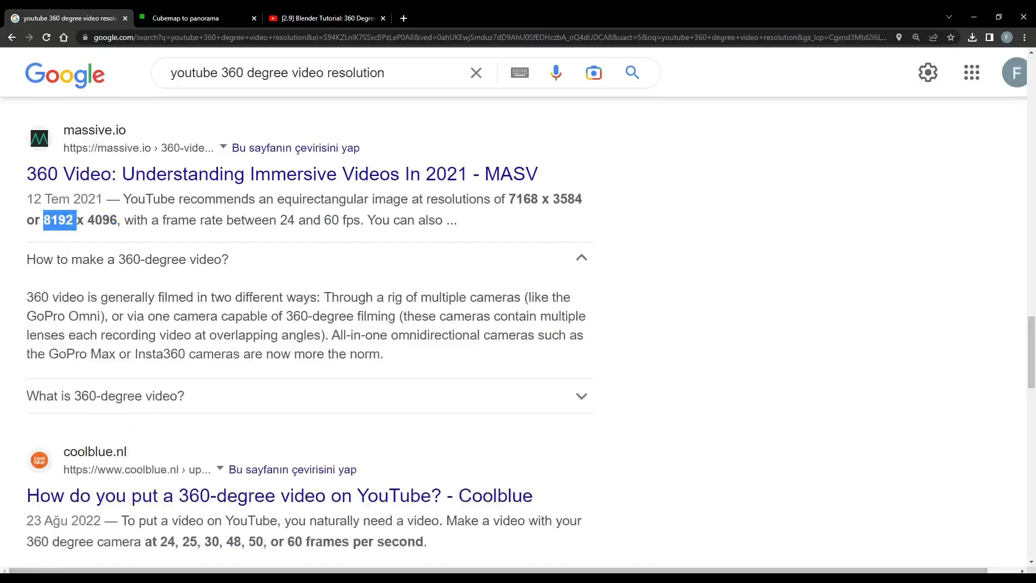
Step: Return to UPBGE from the browser and set the output resolution to 2048 × 2048 px
key("alt+Tab")
left_click(995, 265)
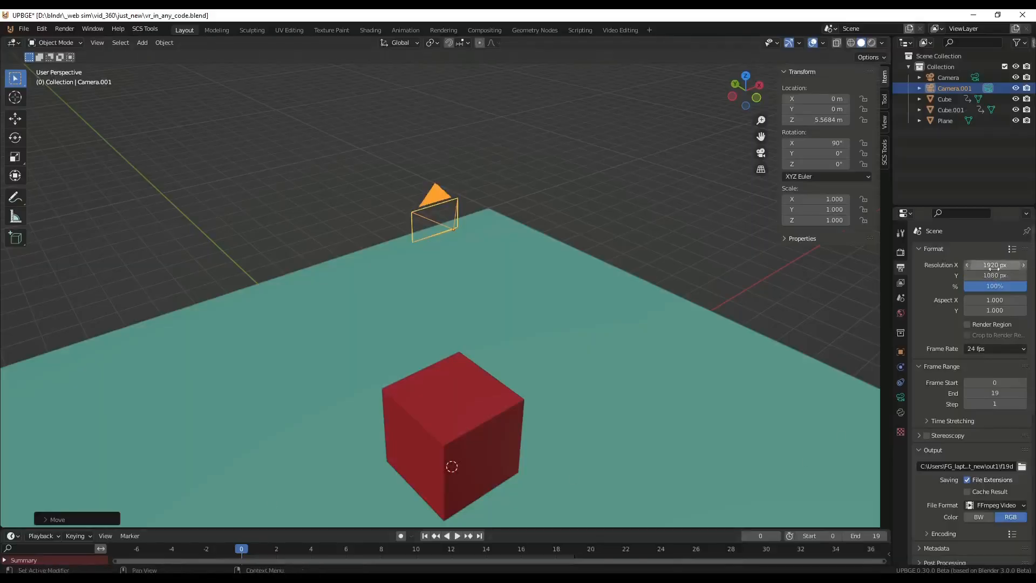
type("2048")
key("Return")
left_click(993, 275)
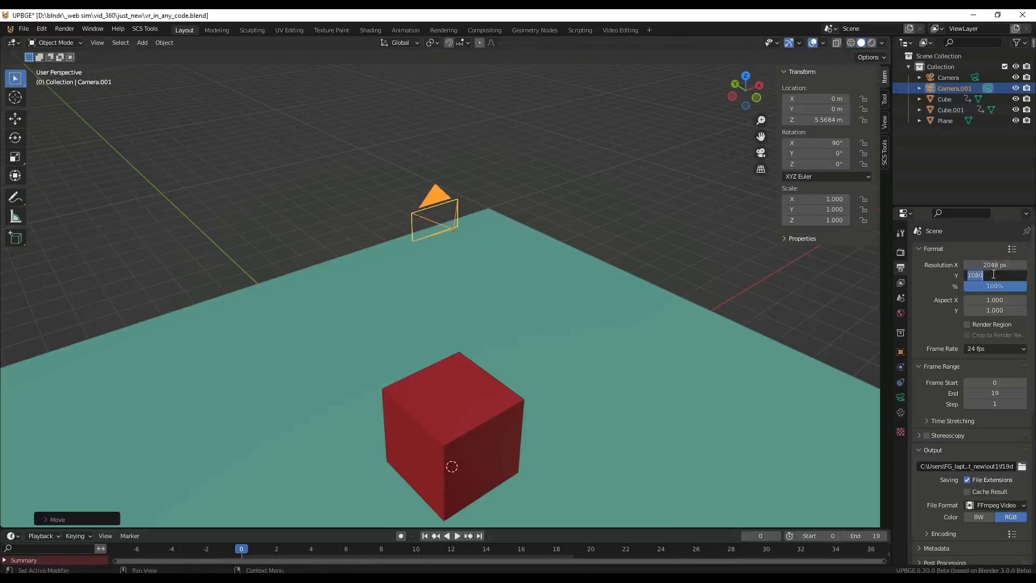
type("2048")
key("Return")
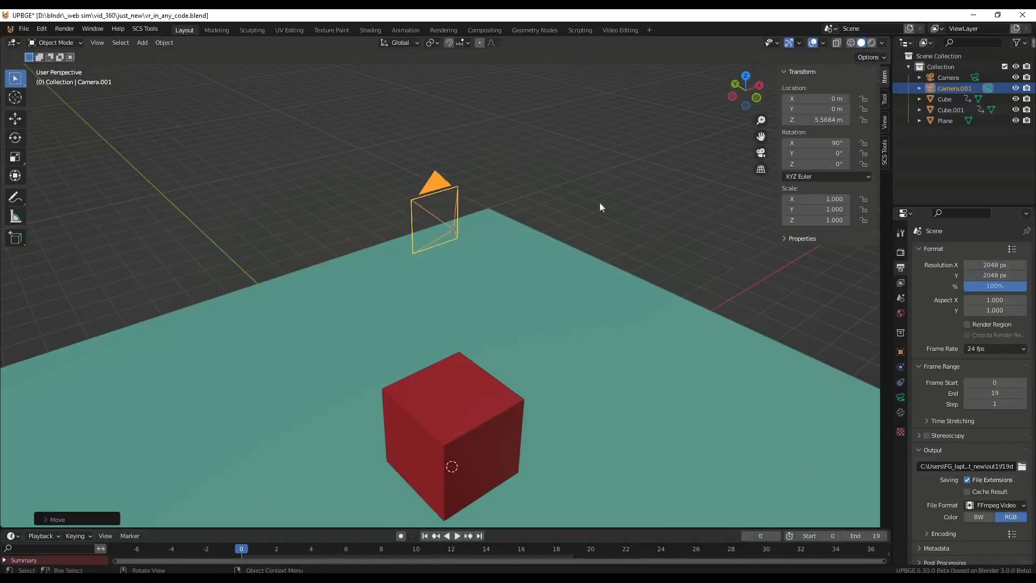
Step: Duplicate the 90° camera in place with a -90° rotation about global Z, and repeat this twice to cover all four horizontal directions
middle_click_drag(401, 289, 464, 276)
middle_click_drag(506, 266, 483, 294)
key("n")
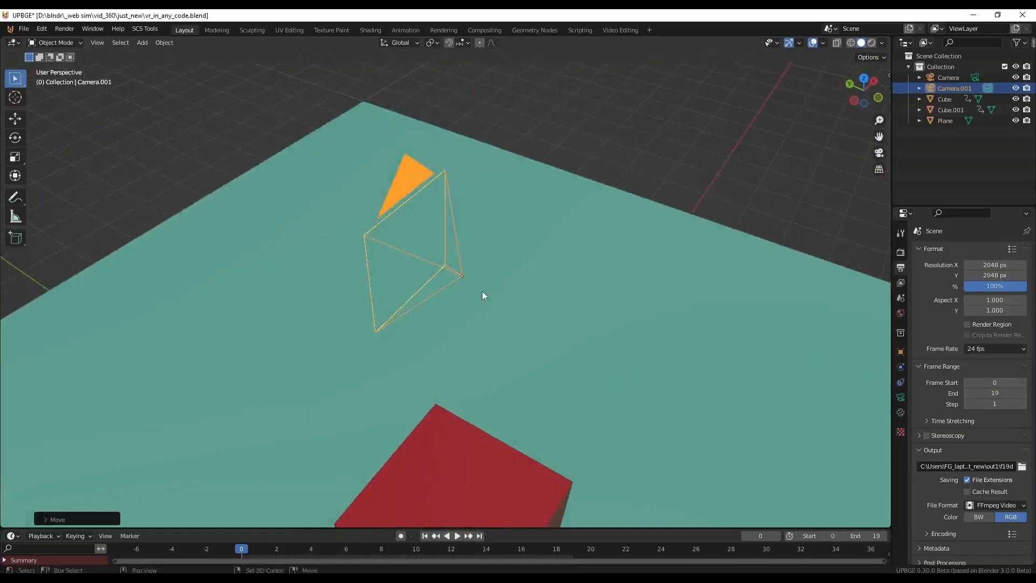
key("shift+d")
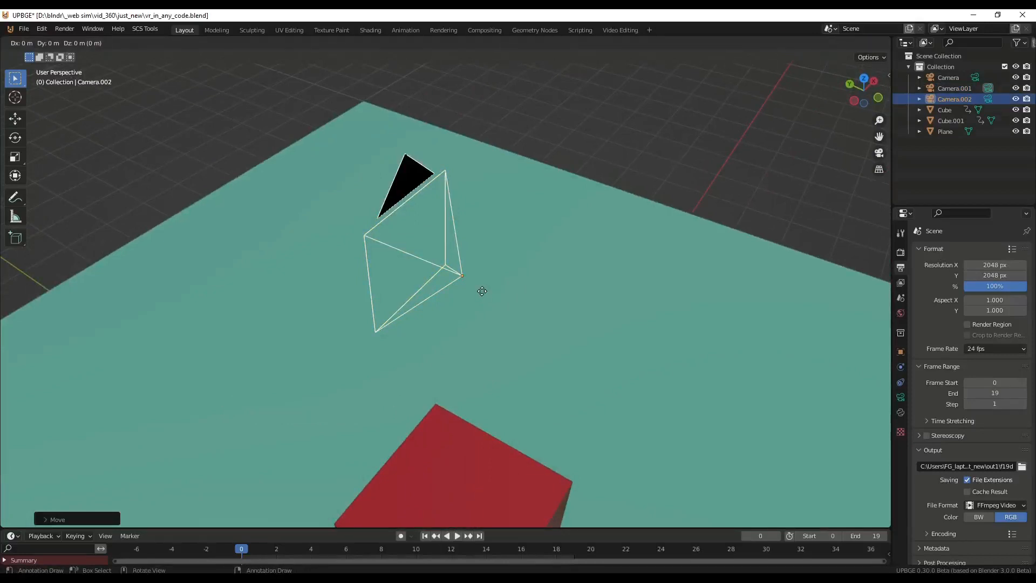
key("r")
key("z")
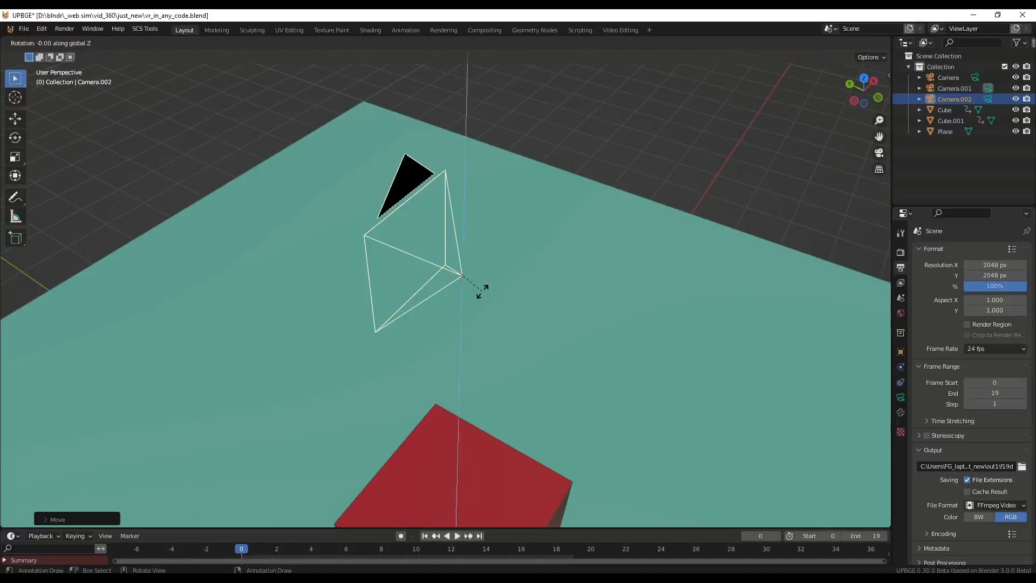
type("90")
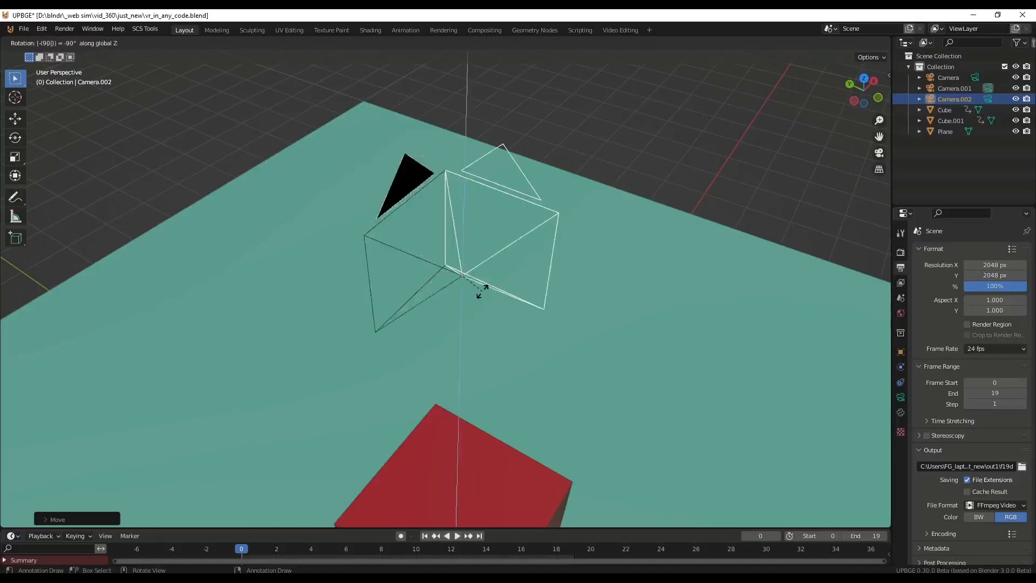
key("Return")
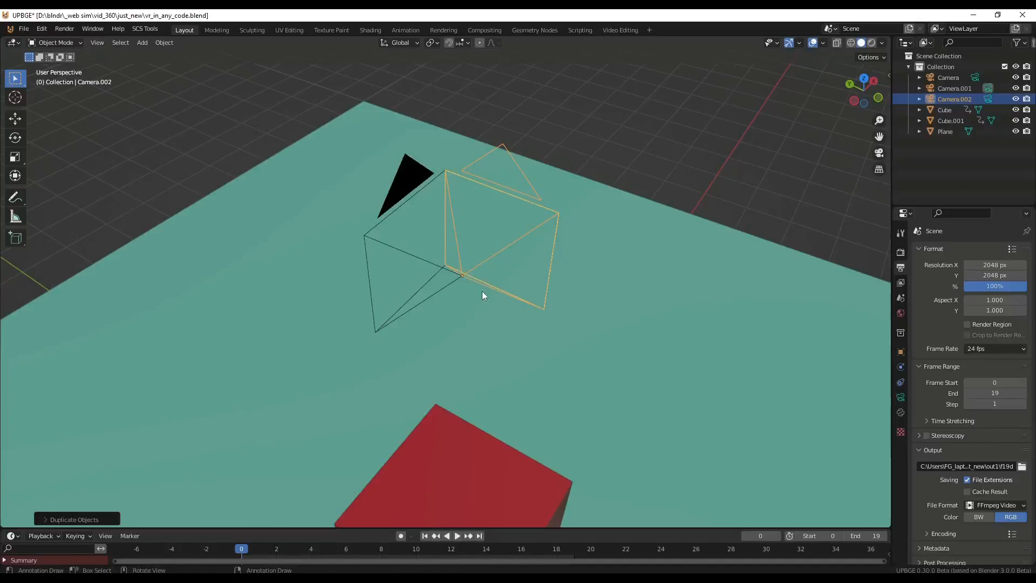
key("shift+r")
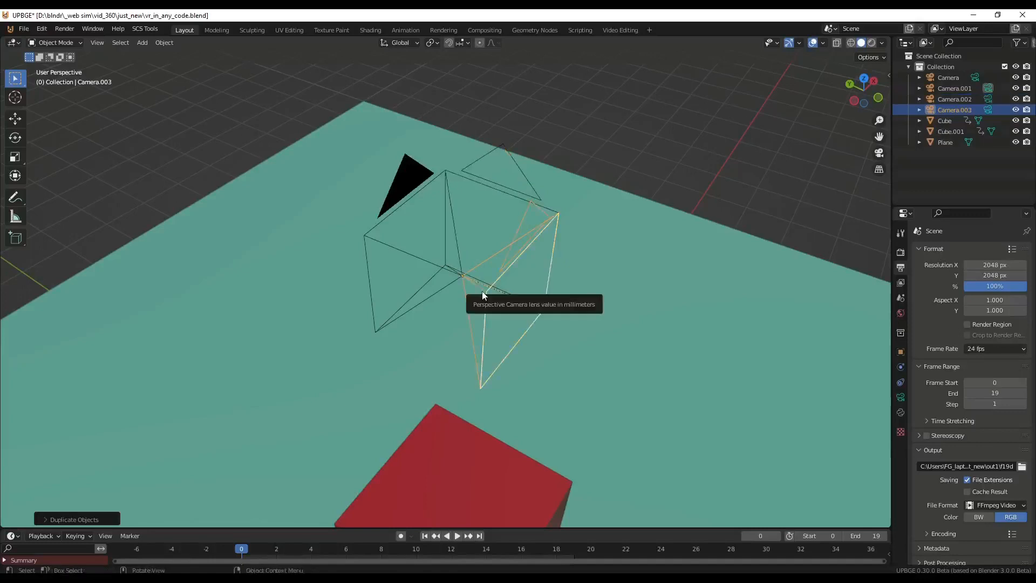
key("shift+r")
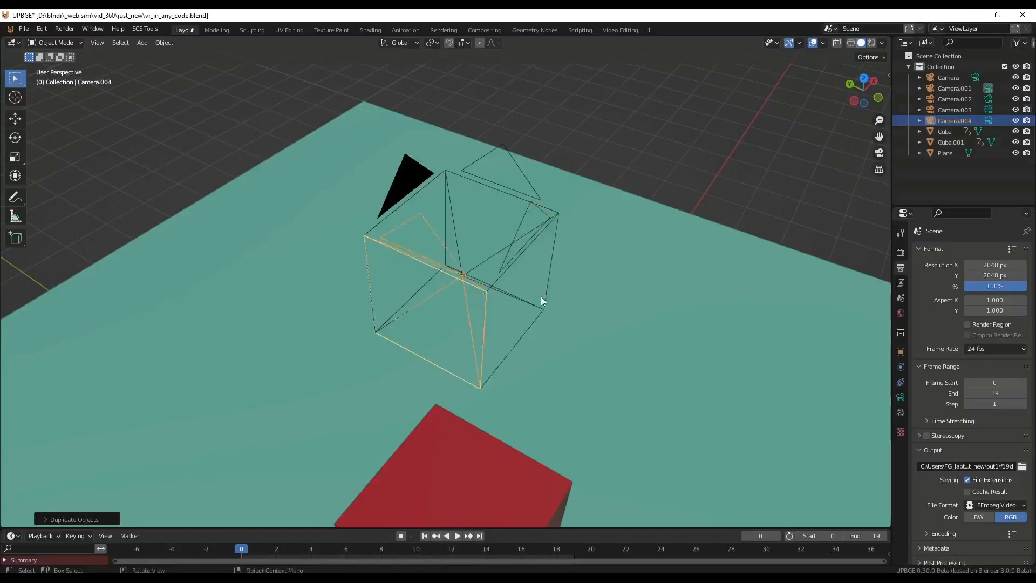
Step: Duplicate the last side camera in place and rotate the copy 90° about global Y so it faces up
middle_click_drag(540, 296, 484, 273)
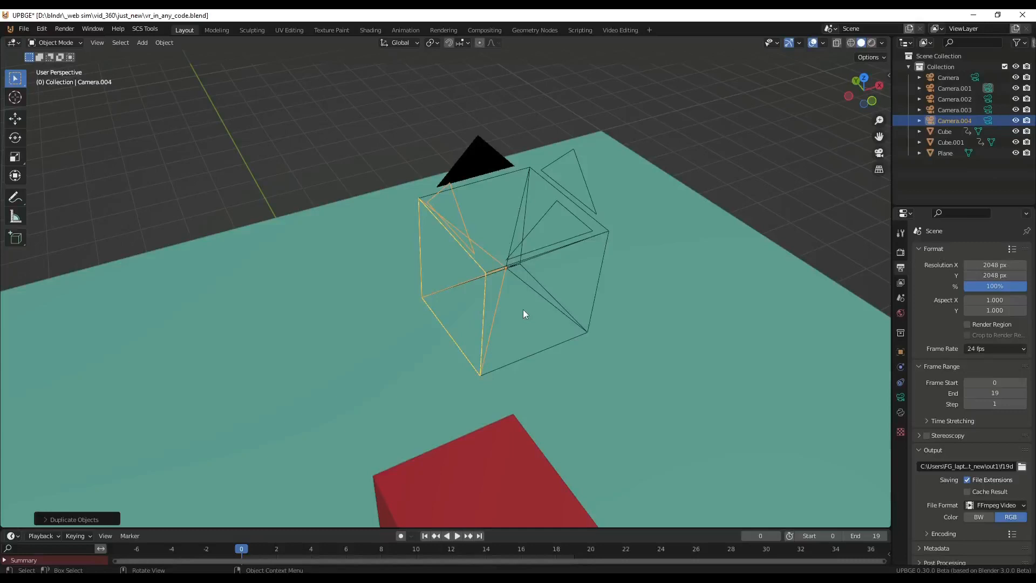
key("shift+d")
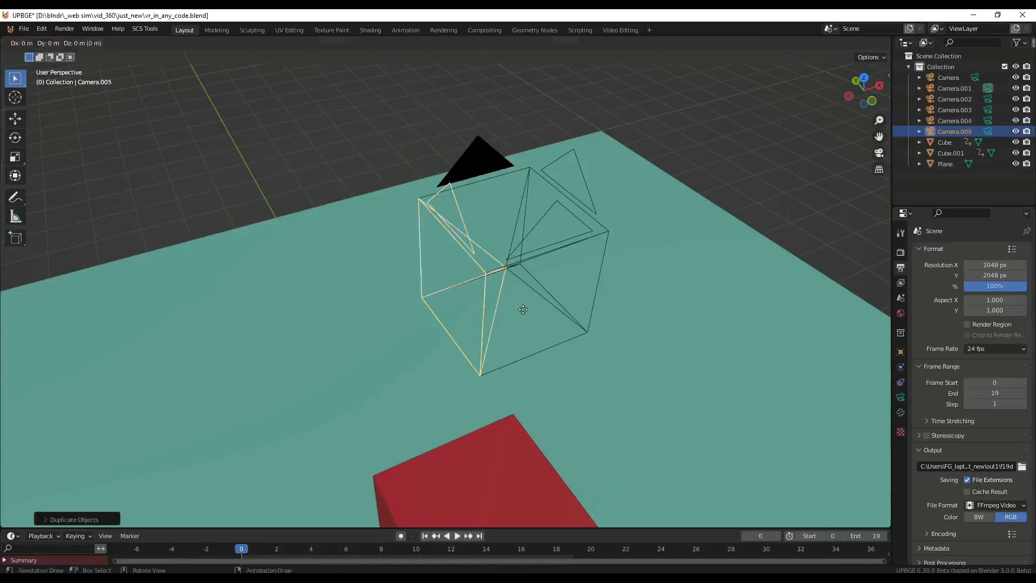
key("r")
type("y90")
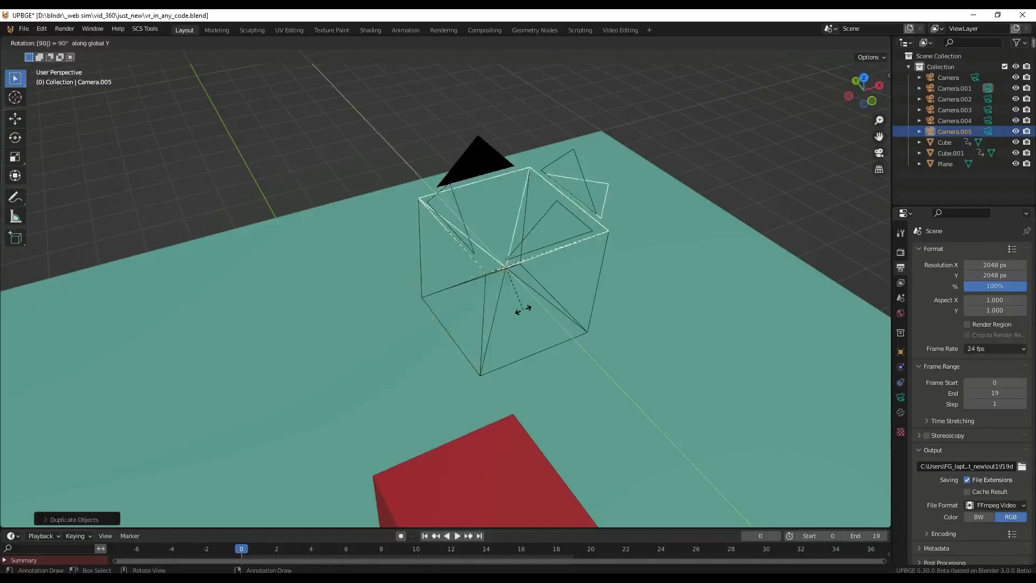
key("Return")
Step: Duplicate the same side camera, Camera.004, in place and rotate the copy -90° about global Y so it faces down
left_click(459, 214)
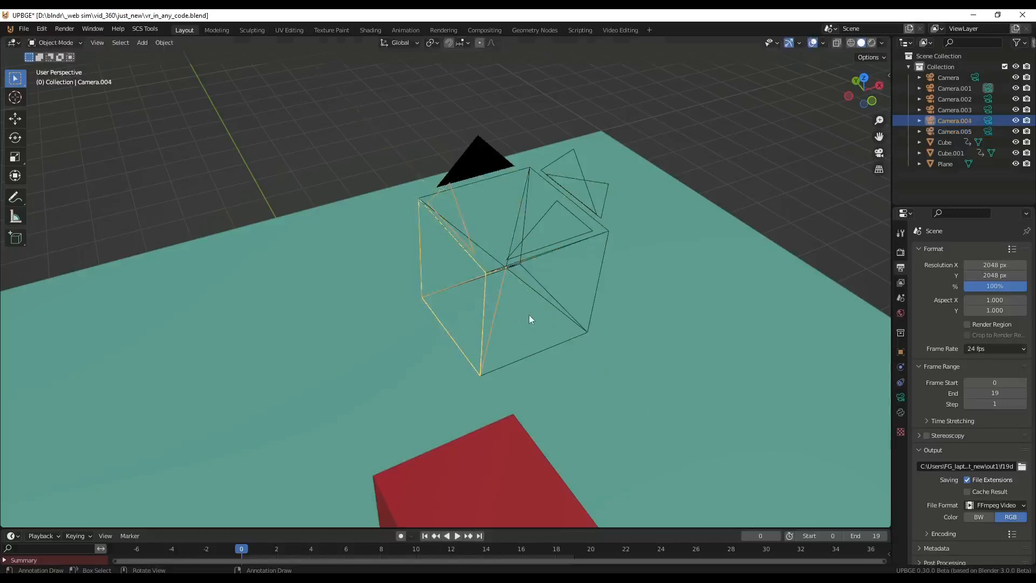
key("shift+d")
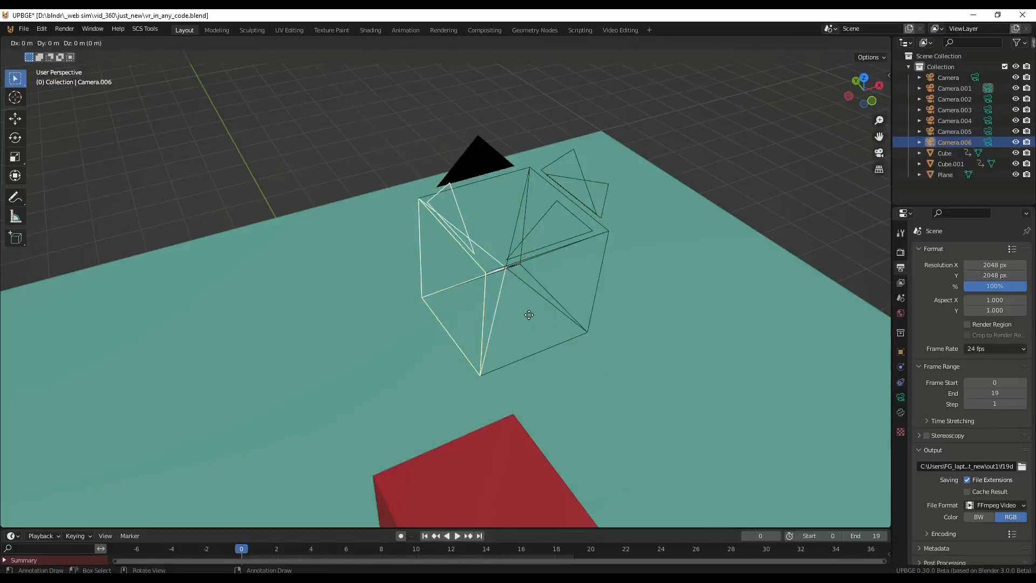
key("r")
key("y")
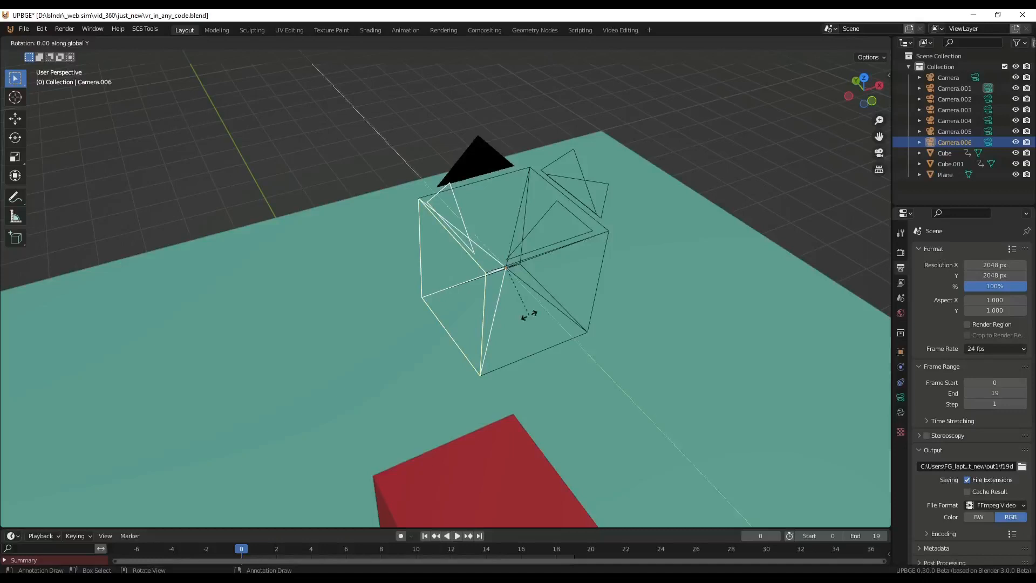
type("-90")
key("Return")
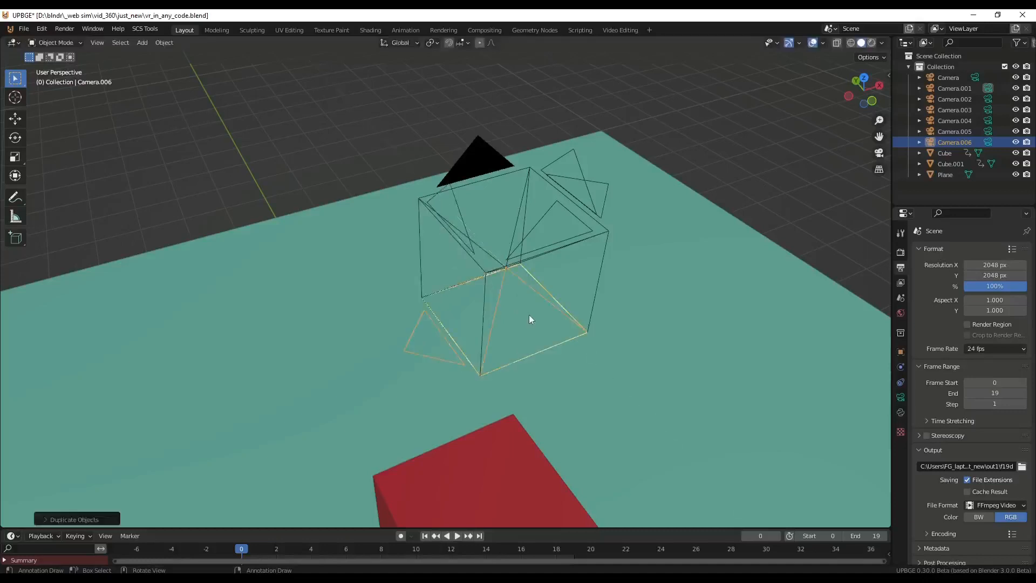
Step: Parent the five duplicated cameras to Camera.001 with Object (Keep Transform), and clear the selection
mouse_move(507, 323)
middle_mouse_down()
mouse_move(532, 322)
mouse_move(504, 325)
middle_mouse_up()
scroll(541, 322, "down", 1)
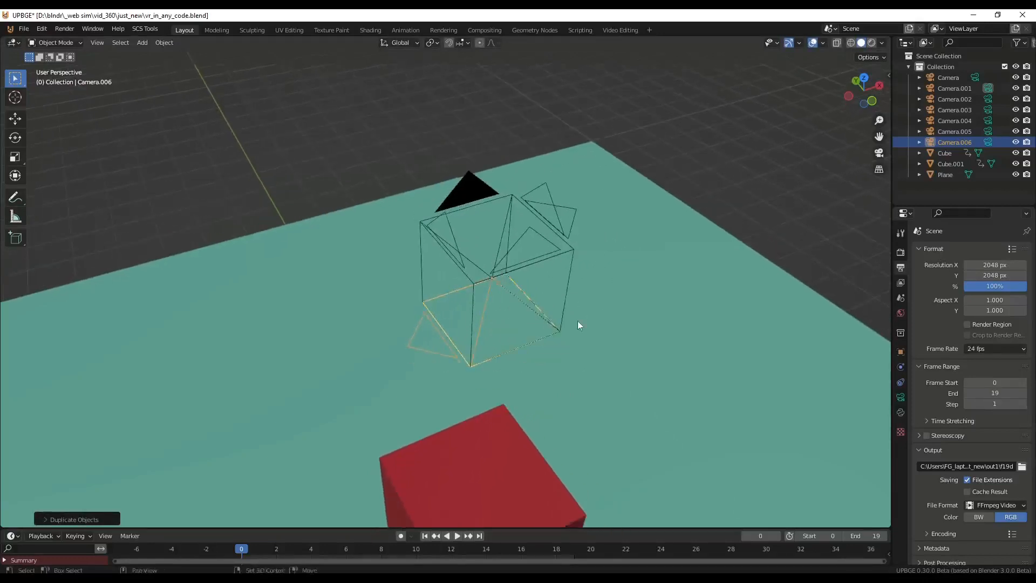
middle_click_drag(577, 323, 499, 354, "shift")
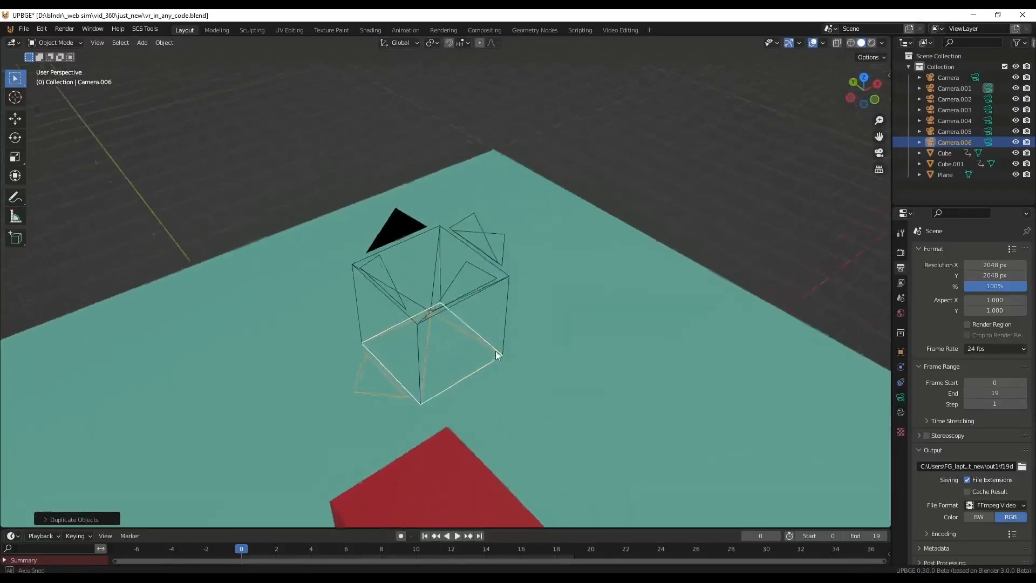
left_click(956, 144)
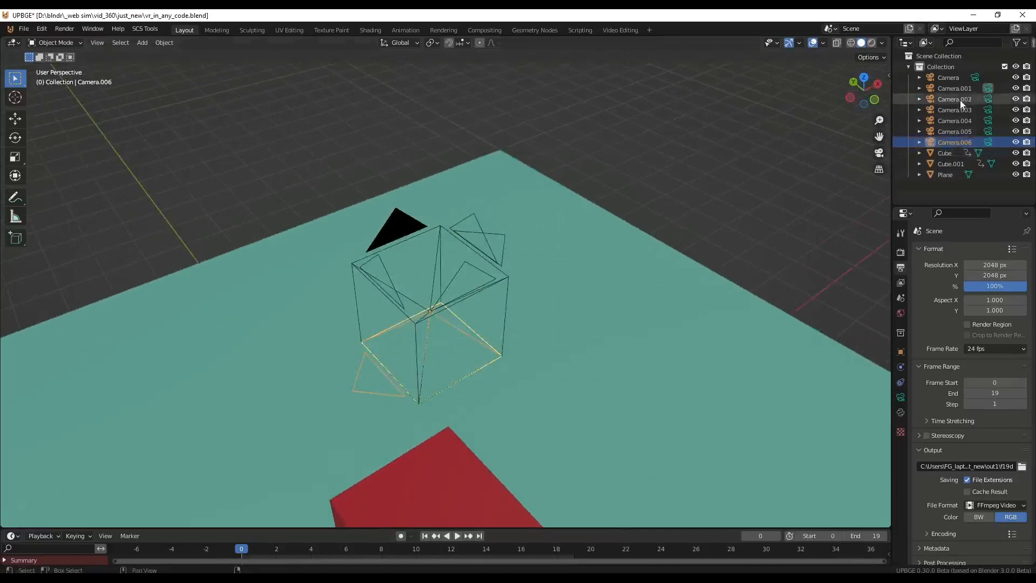
left_click(960, 99, "shift")
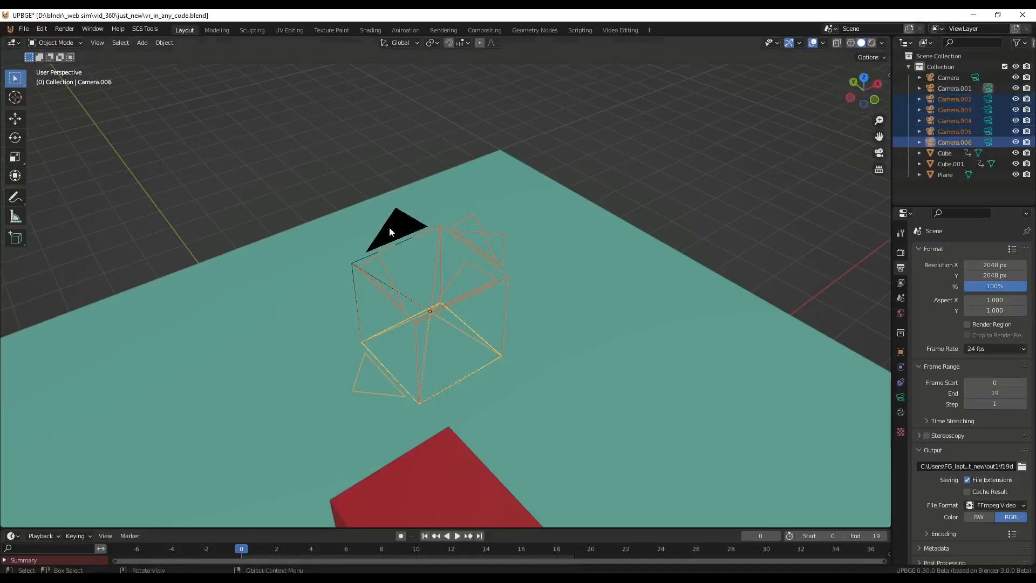
left_click(403, 223, "shift")
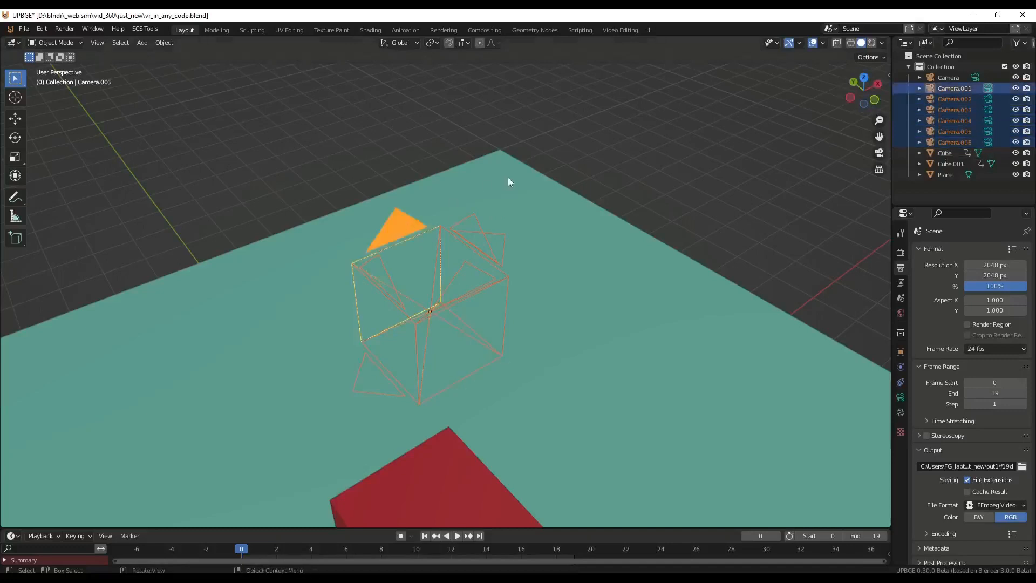
key("ctrl+p")
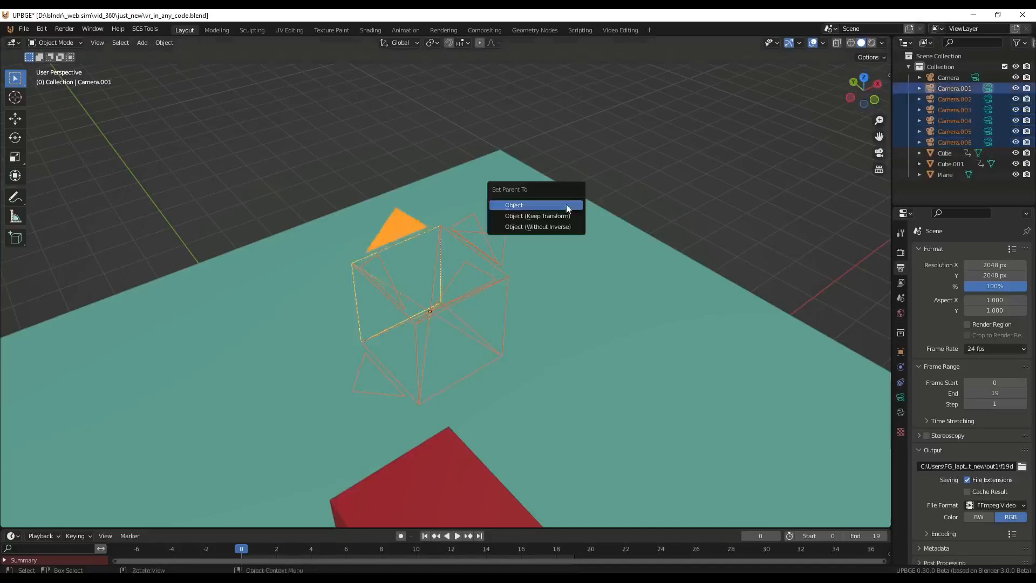
left_click(542, 217)
middle_click_drag(542, 217, 532, 286)
left_click(623, 171)
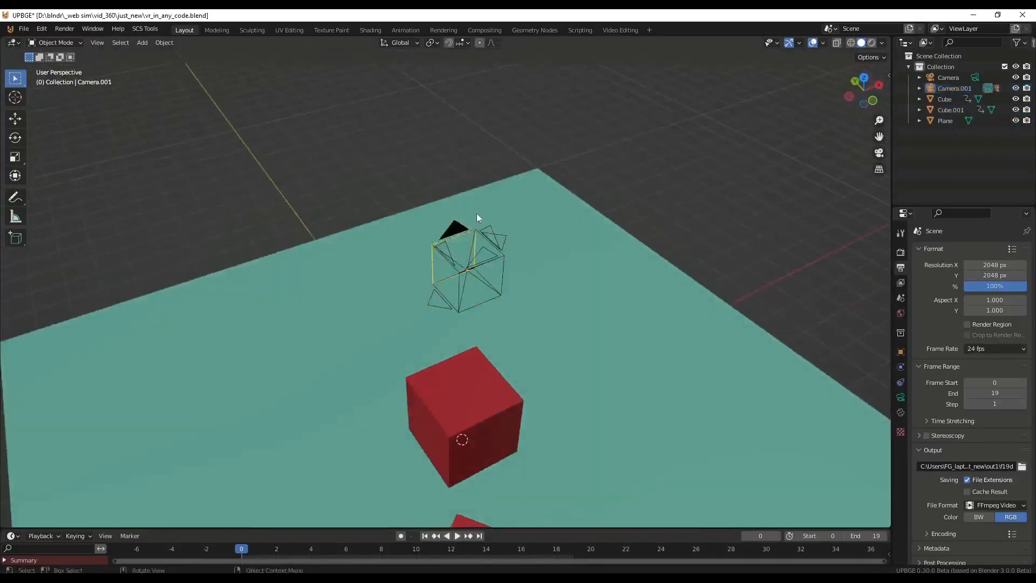
Step: Move the parent camera horizontally in the top view, about 1.37 m along X and -6.19 m along Y, keeping Z locked
left_click(452, 232)
middle_click_drag(512, 297, 418, 309)
scroll(488, 286, "up", 3)
scroll(466, 327, "up", 2)
scroll(458, 308, "down", 5)
key("KP_7")
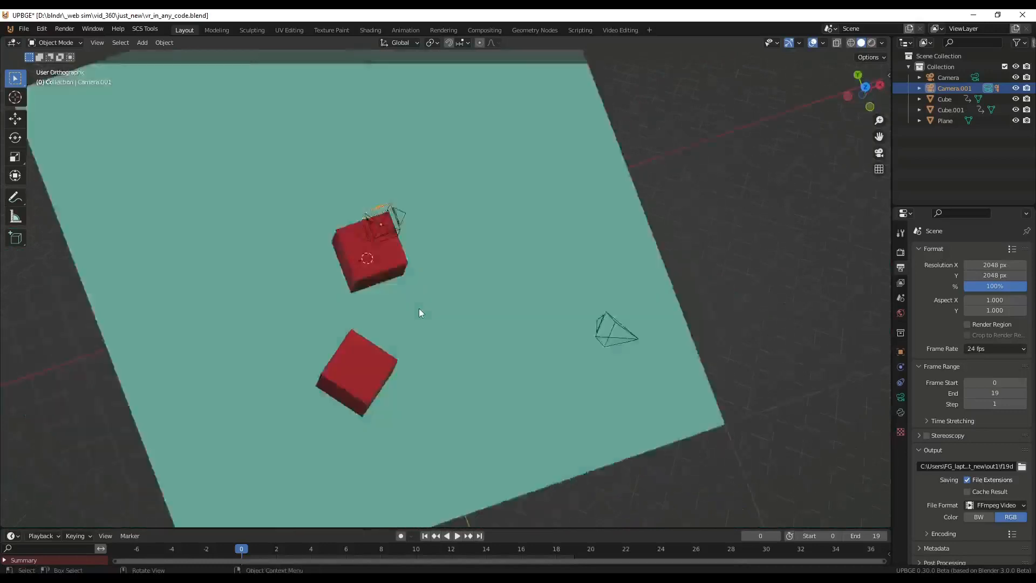
key("g")
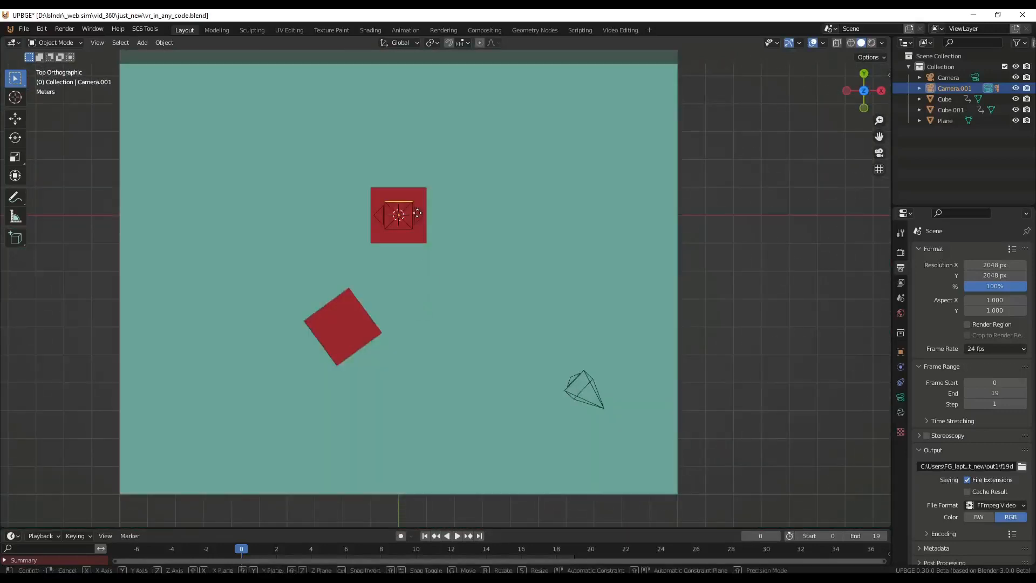
key("shift+z")
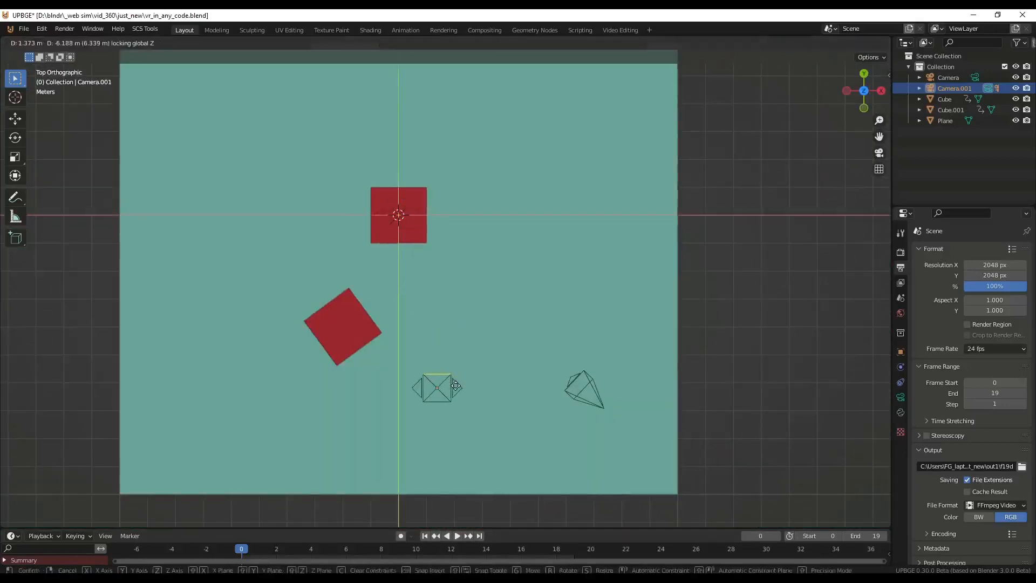
left_click(456, 397)
Step: Lower the camera rig along the Z axis to a height of about 2.27 m
middle_click_drag(457, 397, 494, 264)
scroll(516, 279, "up", 2)
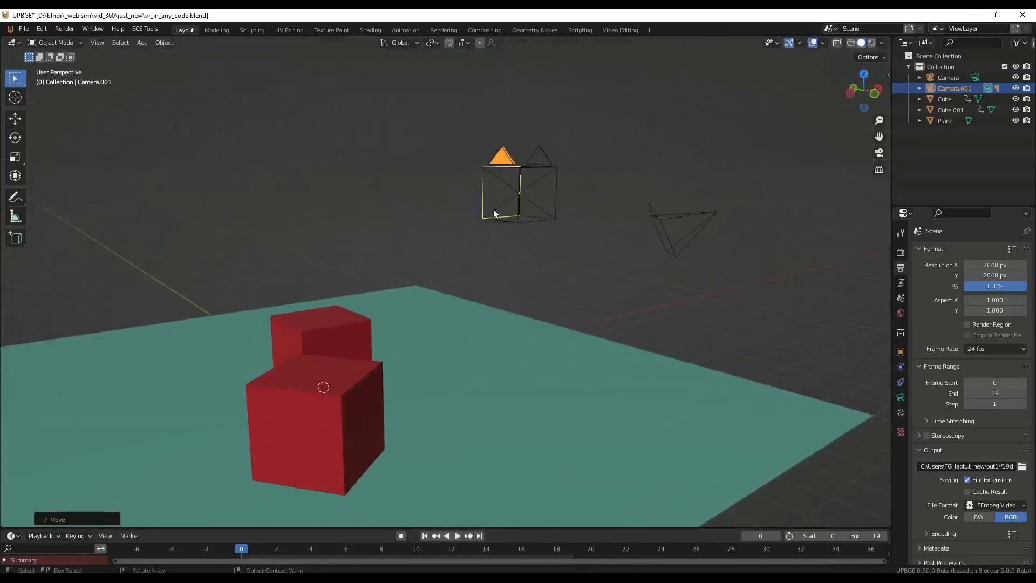
key("g")
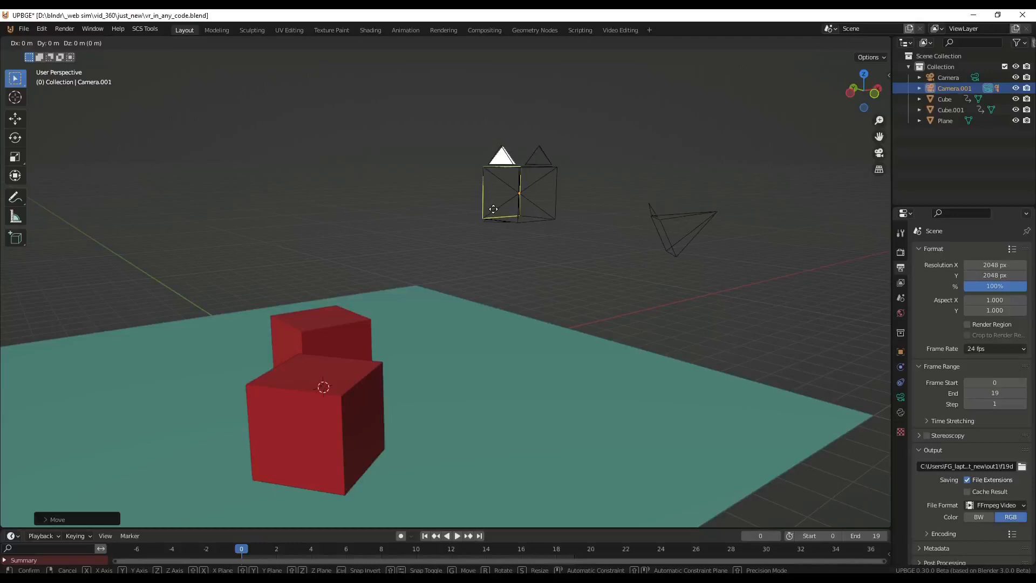
key("z")
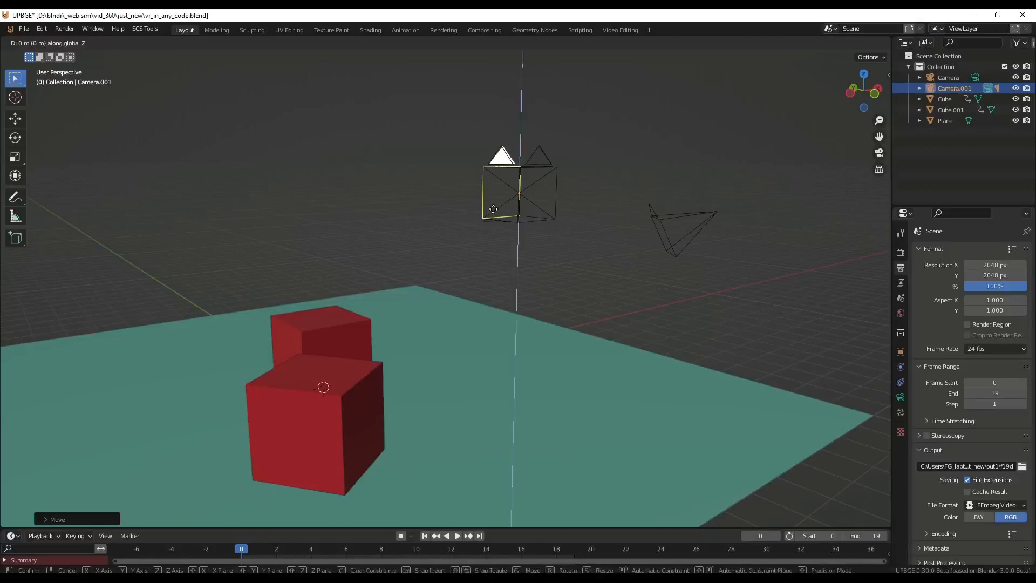
left_click(503, 372)
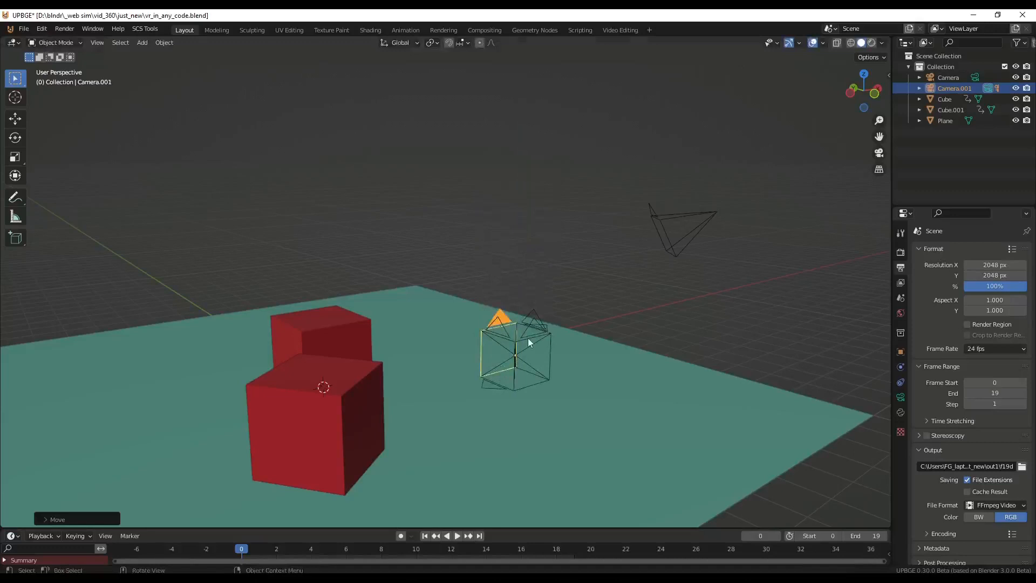
Step: Look through the parent camera and rotate it to about 32.9° on Z to bring both cubes into frame
key("KP_0")
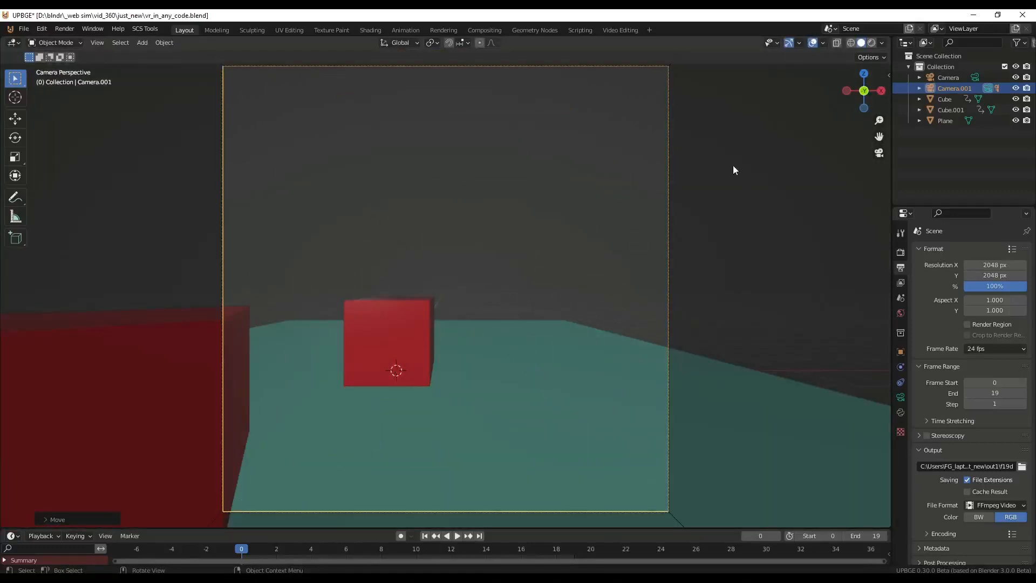
key("n")
left_click_drag(823, 165, 884, 165)
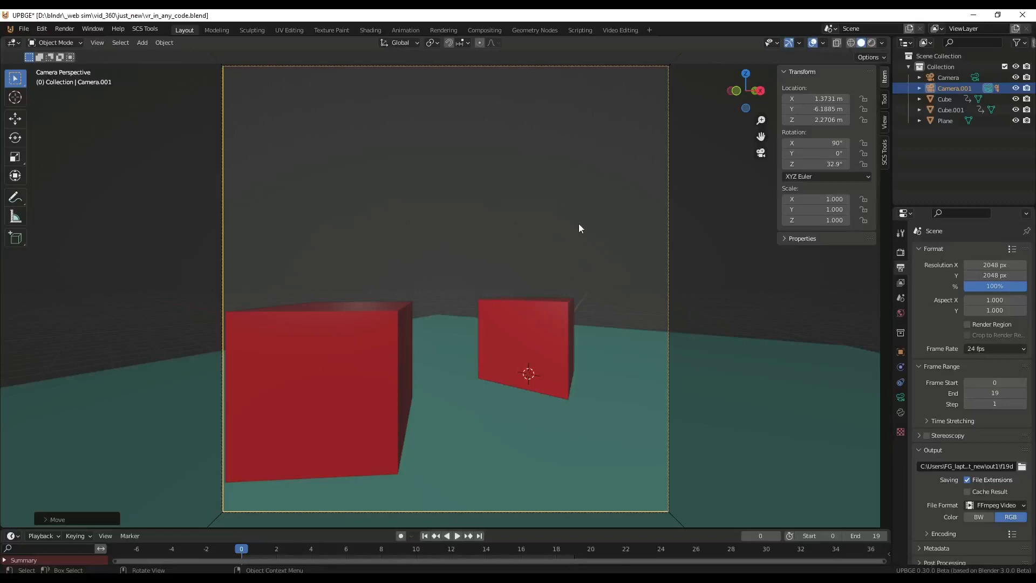
Step: Leave the camera view to see the whole rig and save the project file
middle_click_drag(429, 224, 441, 306)
scroll(470, 235, "down", 4)
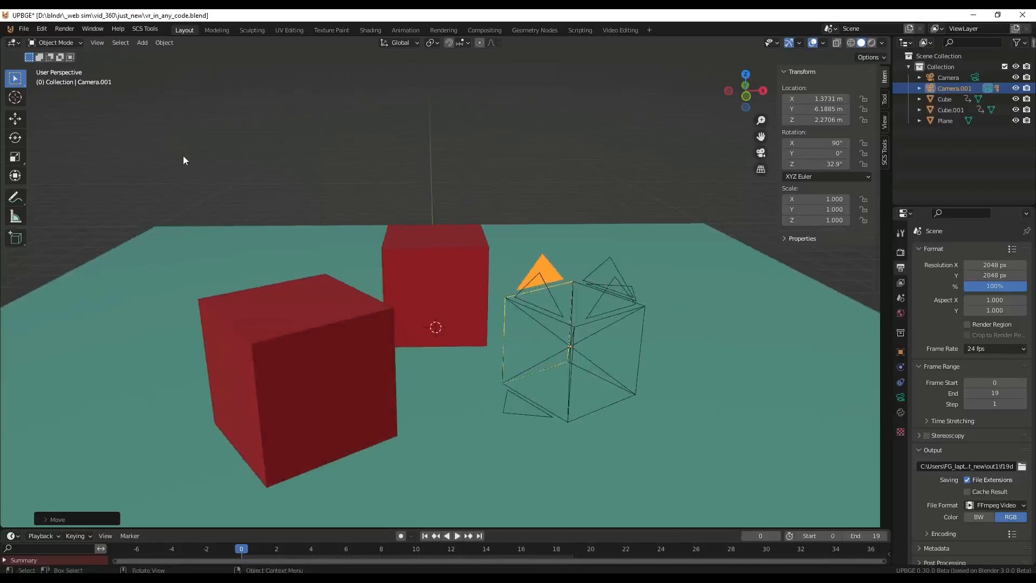
left_click(24, 28)
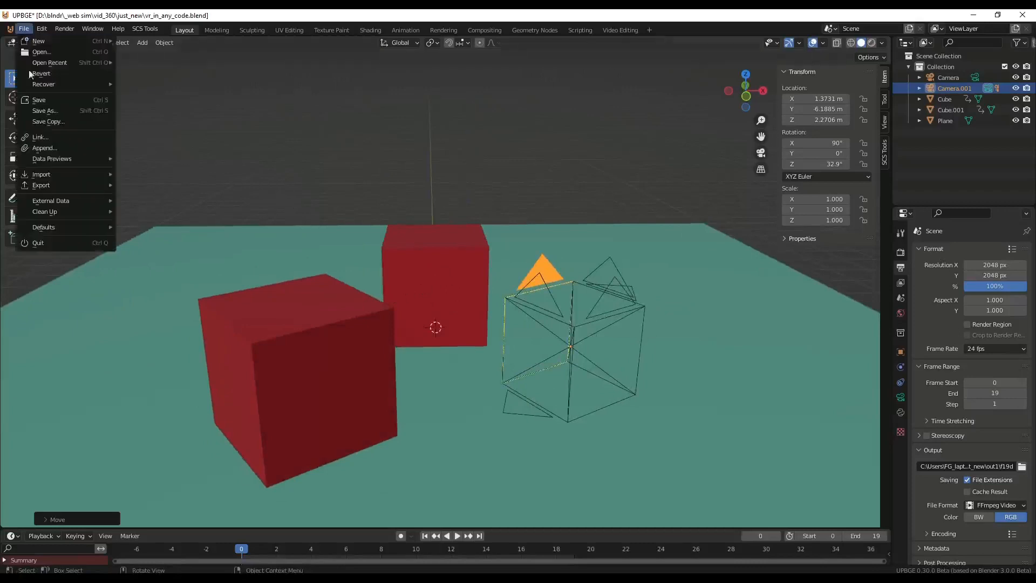
left_click(47, 99)
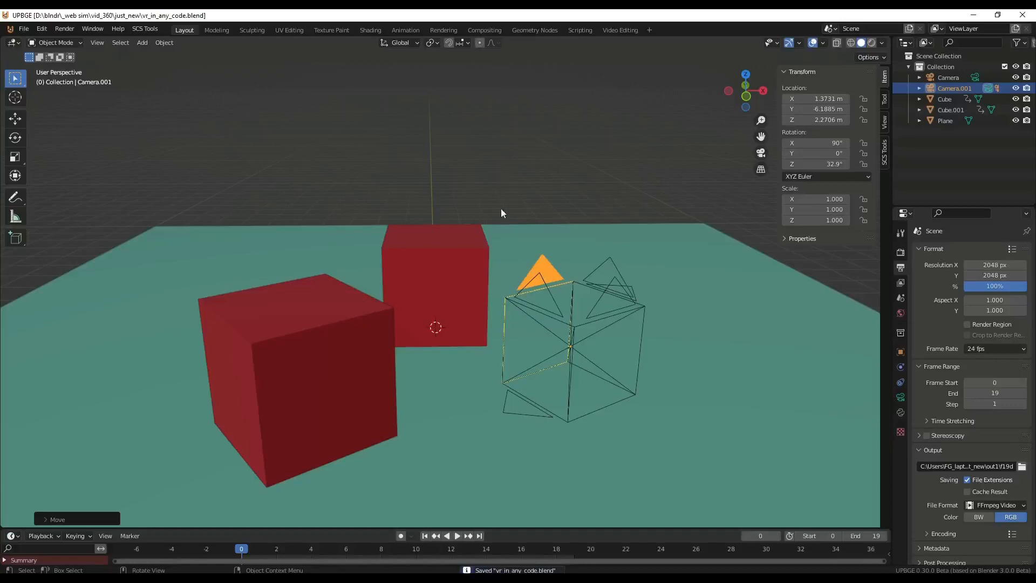
Step: Render the front view from Camera.001 into render Slot 1
key("F12")
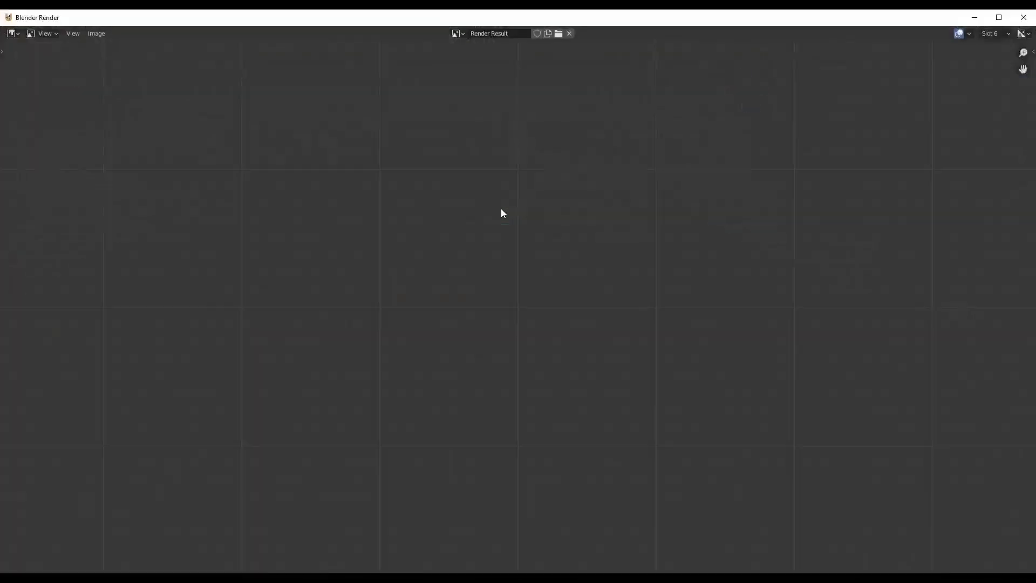
scroll(505, 205, "up", 1)
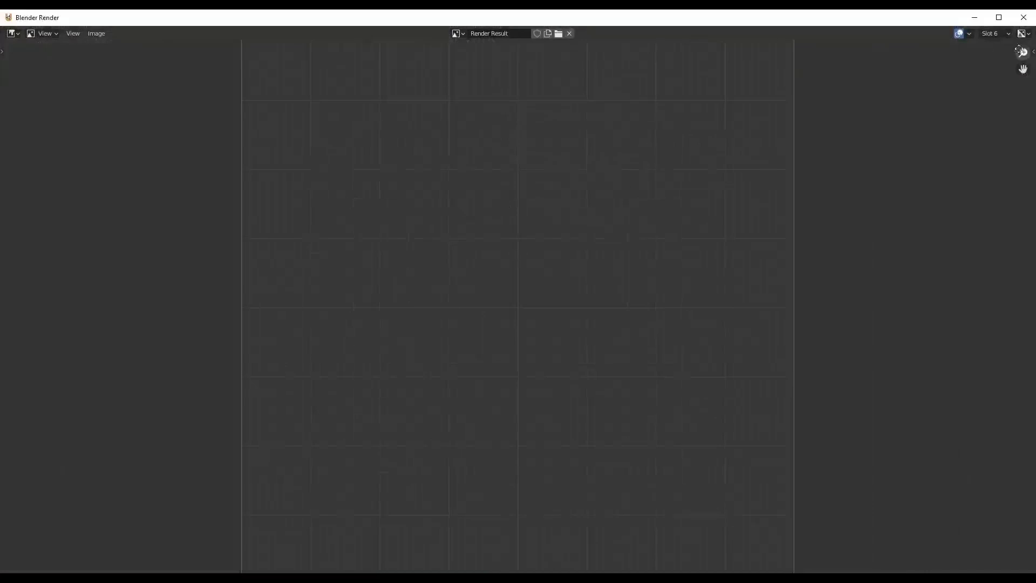
left_click(994, 33)
left_click(990, 52)
scroll(684, 266, "down", 1)
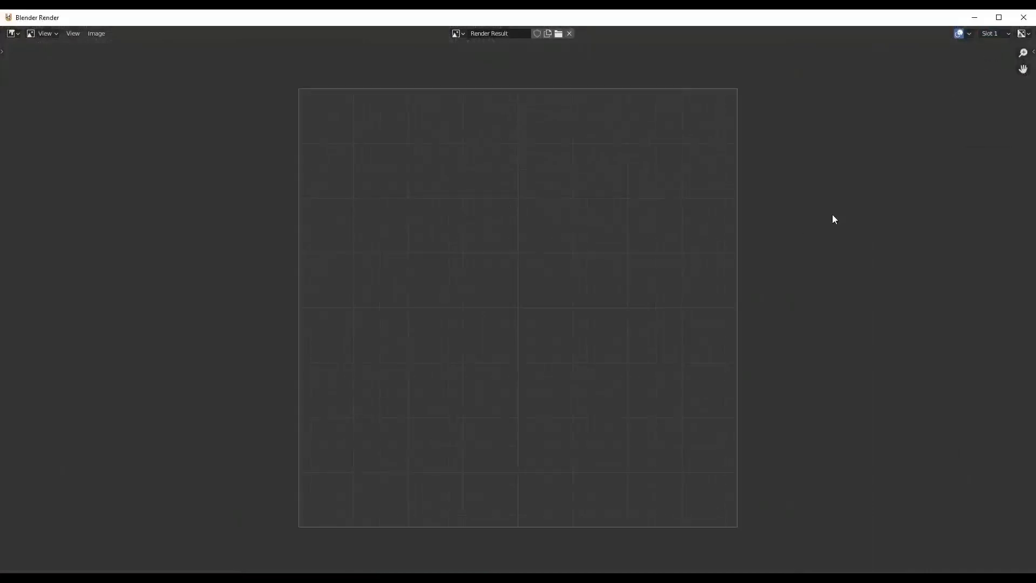
key("F12")
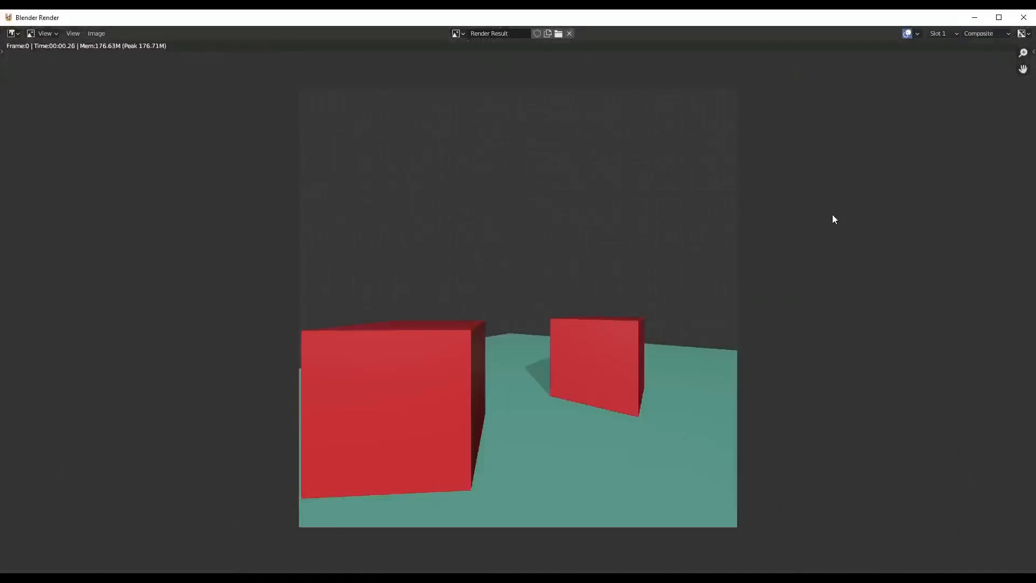
Step: Save the front render as f.png in the just_new folder and close the render window
left_click(101, 34)
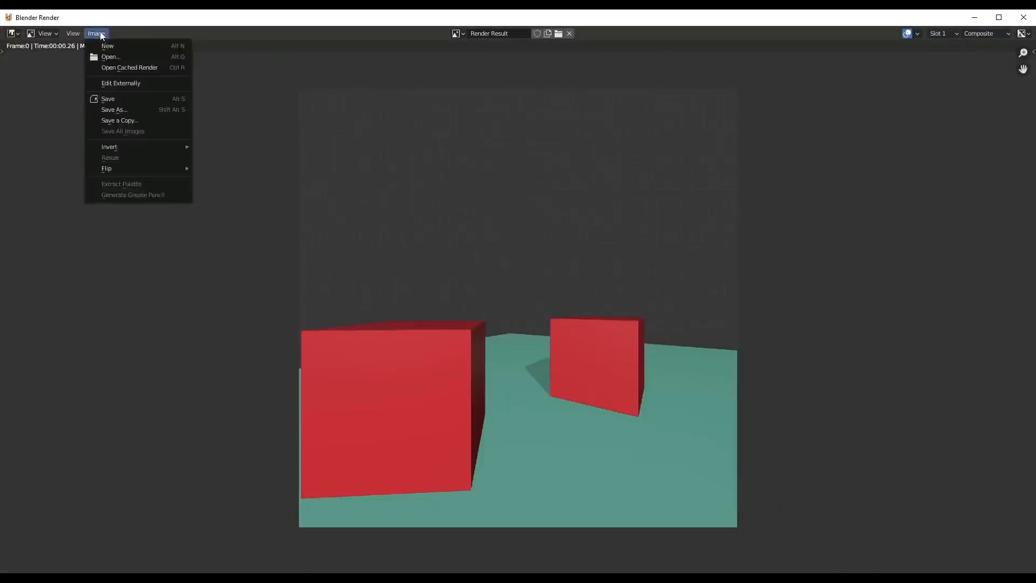
left_click(119, 103)
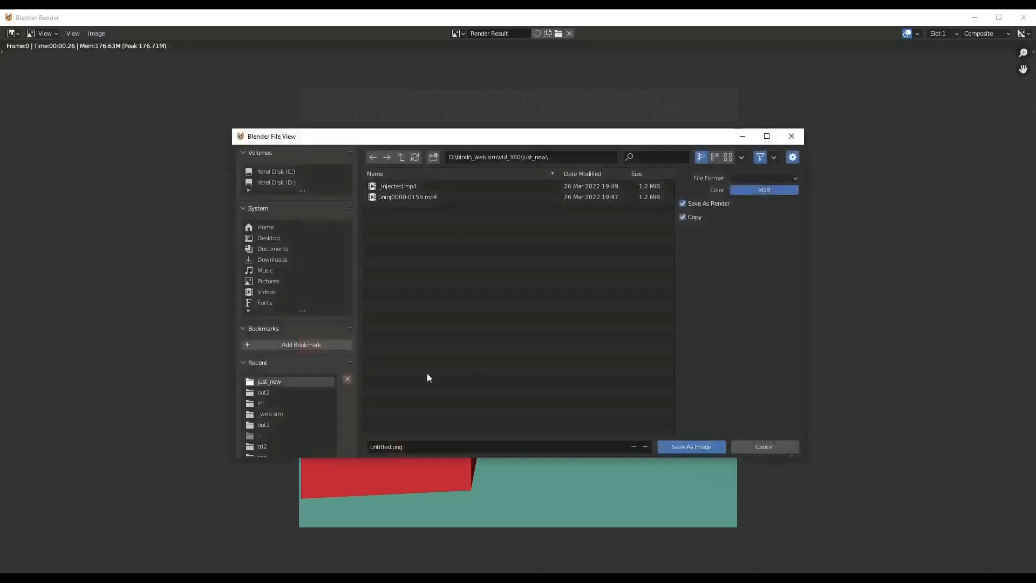
left_click(388, 447)
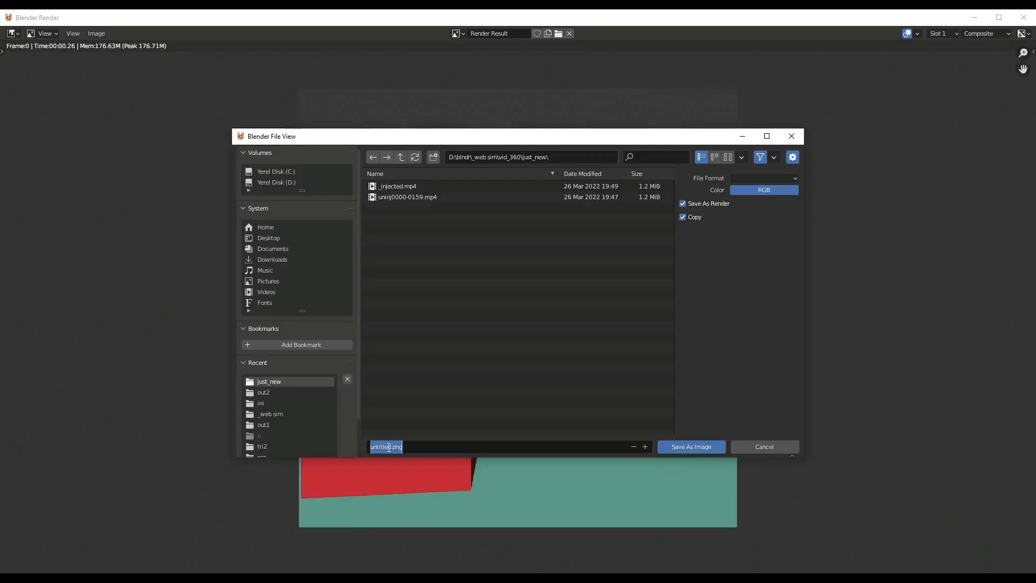
key("BackSpace")
left_click(698, 446)
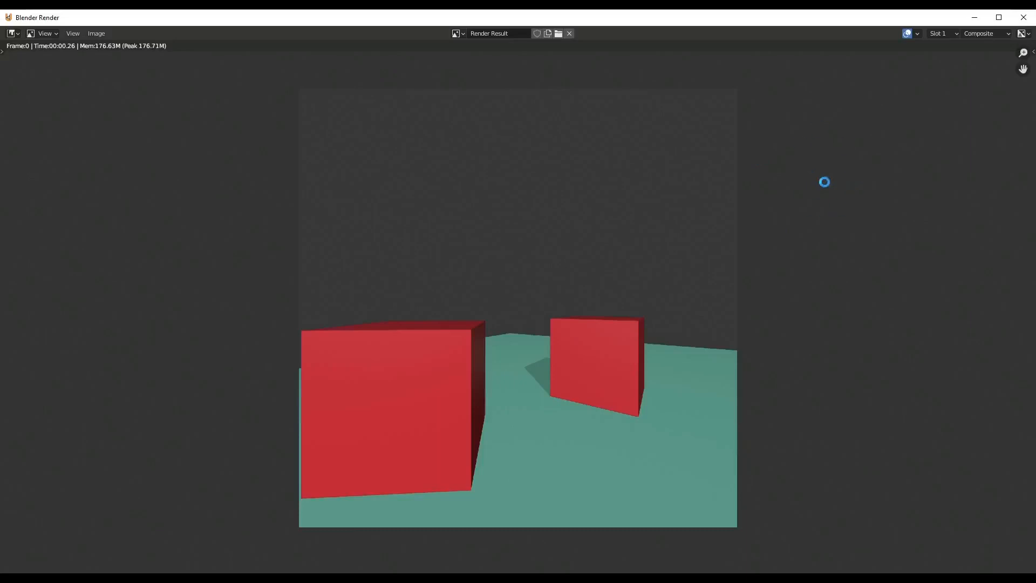
left_click(1022, 17)
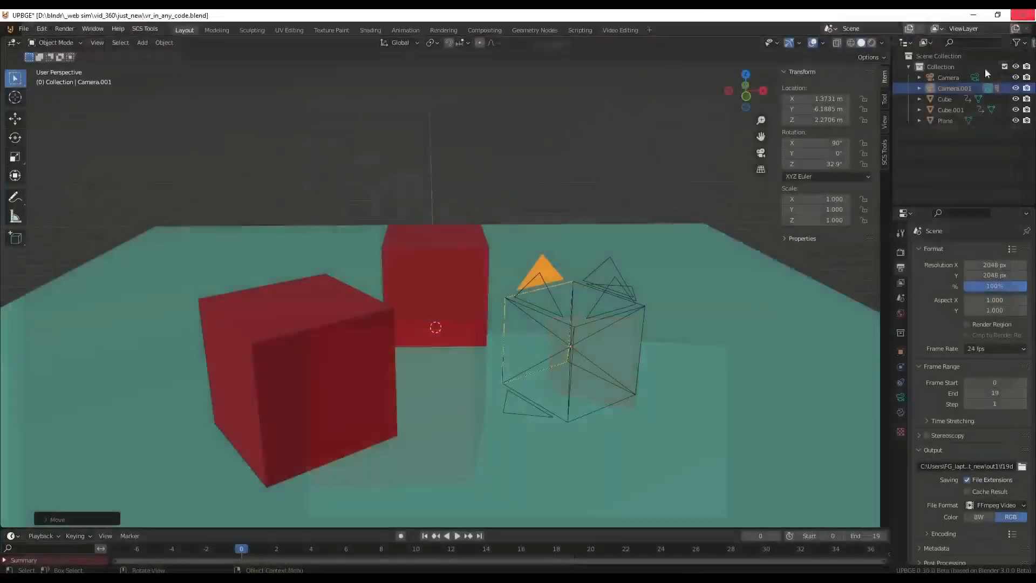
Step: Make the right-facing Camera.002 the active camera and render its view into Slot 2
left_click(606, 260)
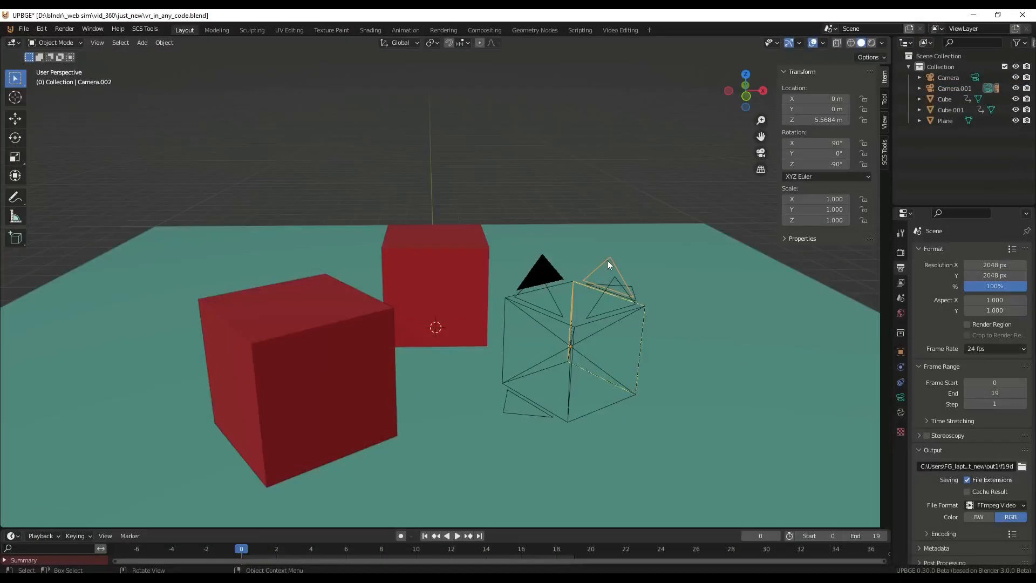
key("ctrl+KP_0")
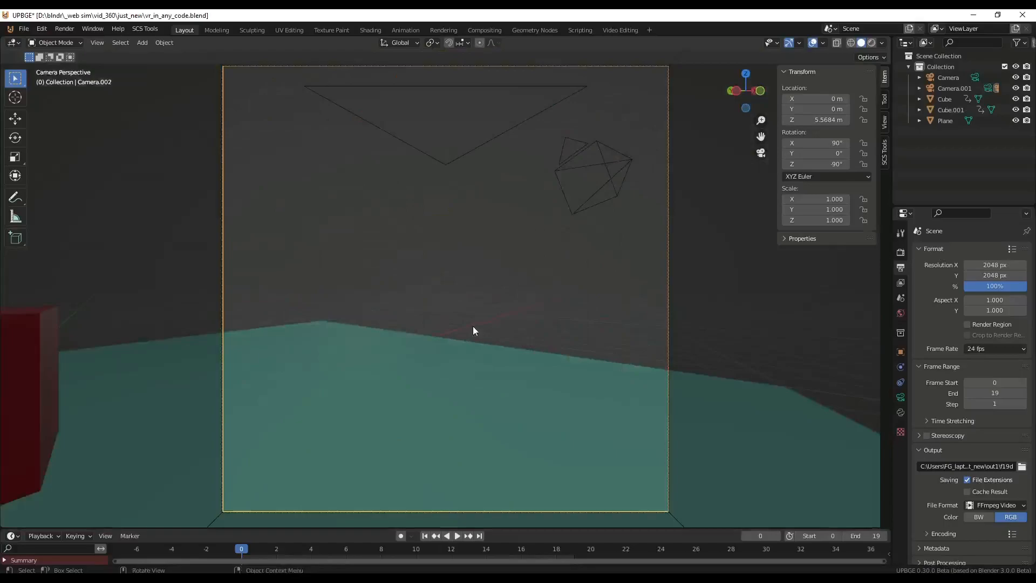
key("F12")
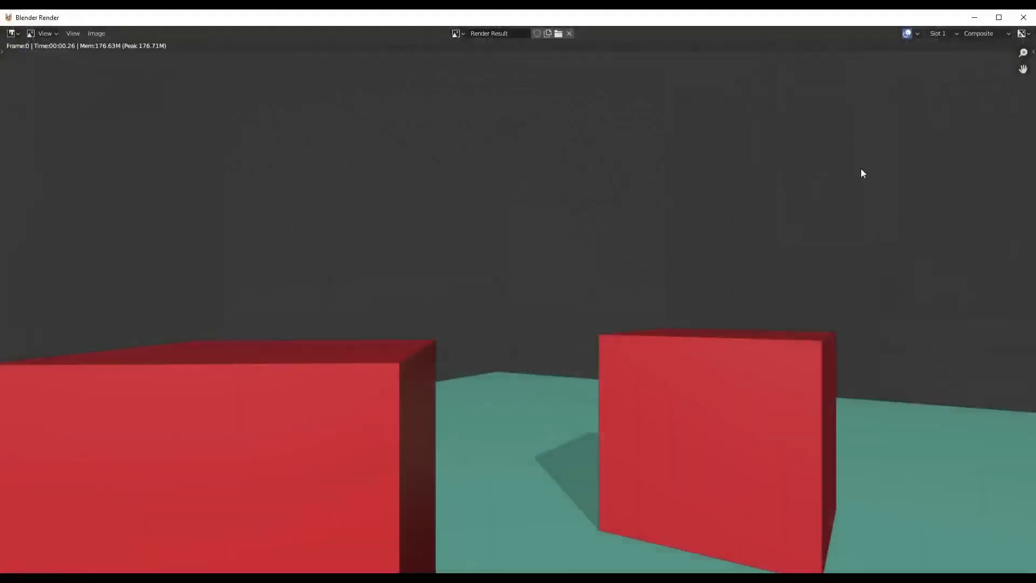
left_click(940, 33)
left_click(940, 56)
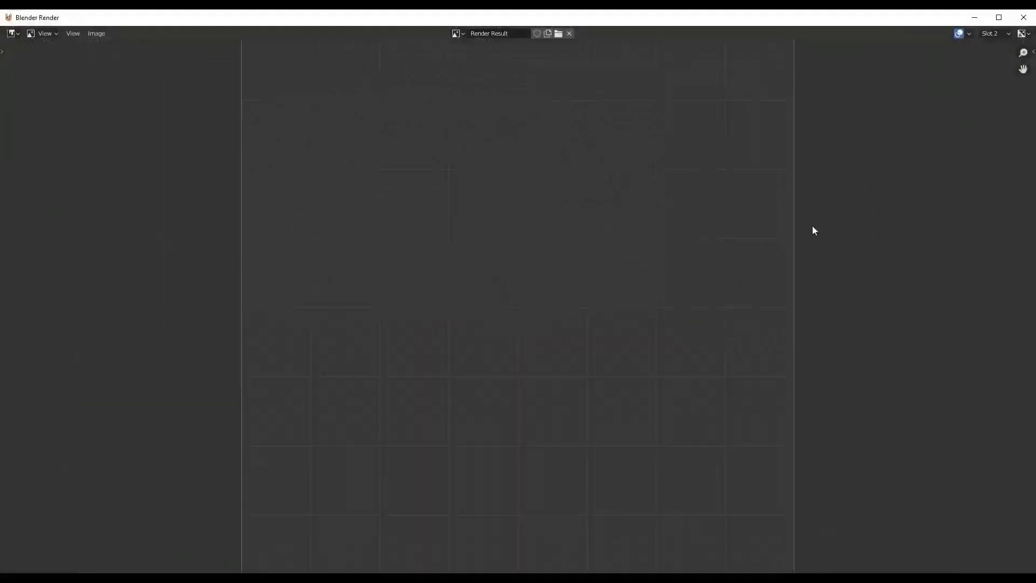
key("F12")
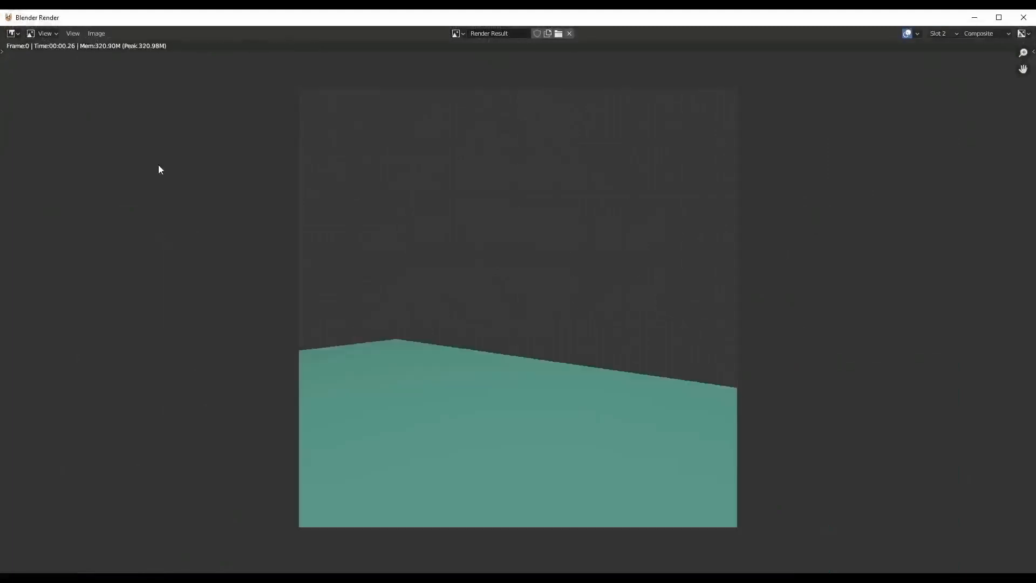
Step: Save the right-side render as r.png in the just_new folder
left_click(98, 34)
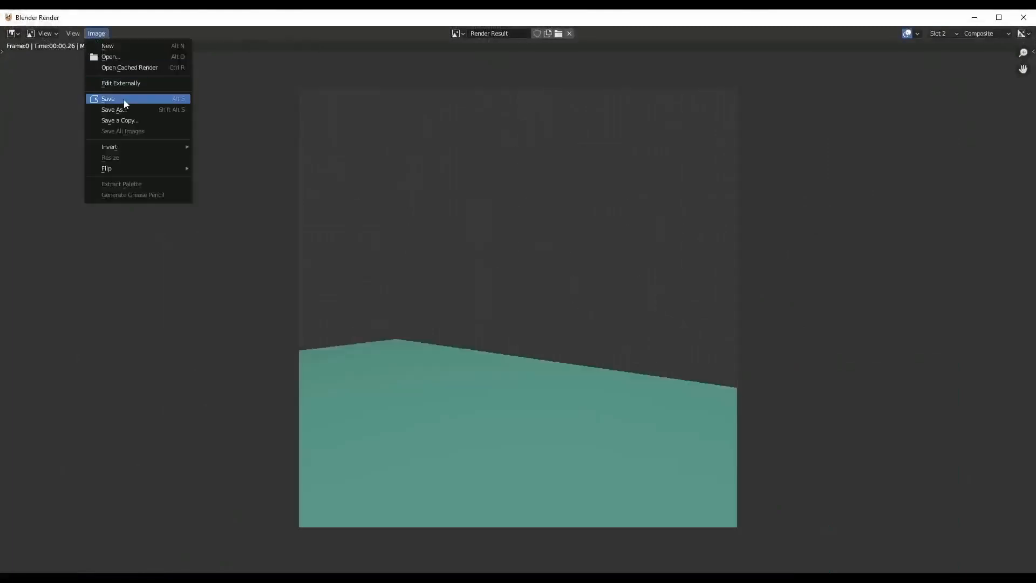
left_click(124, 99)
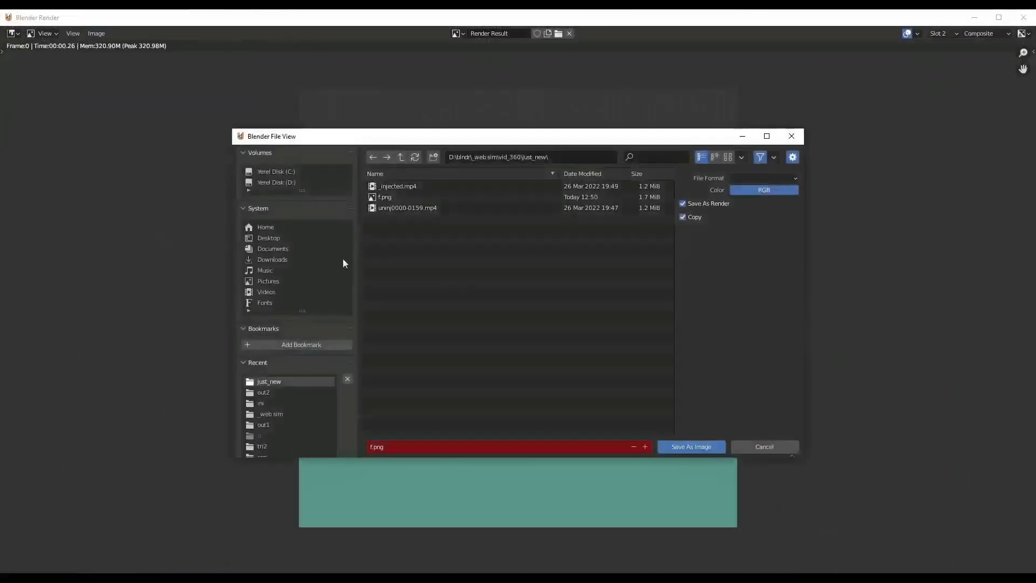
left_click(377, 450)
type("f")
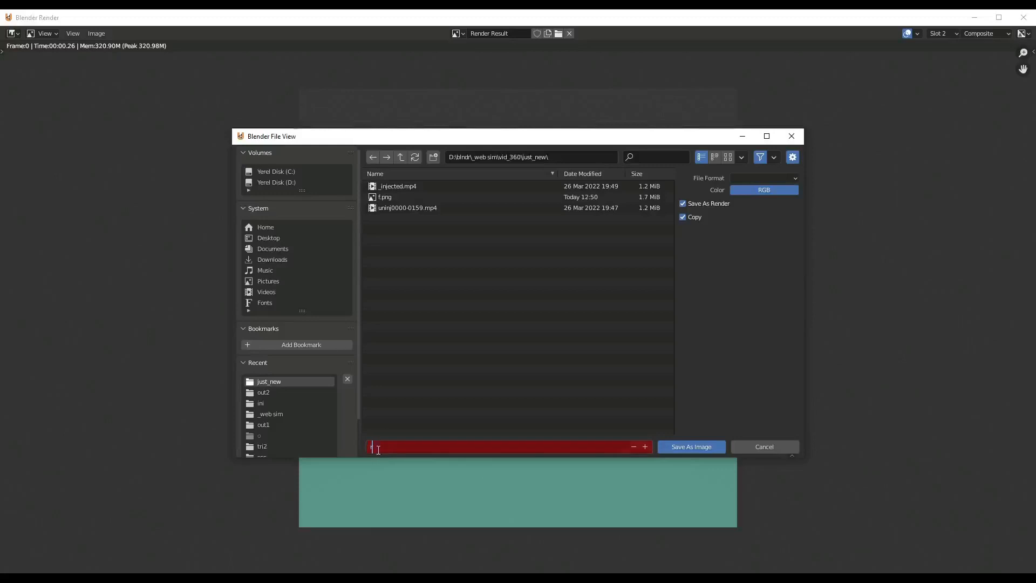
left_click(711, 449)
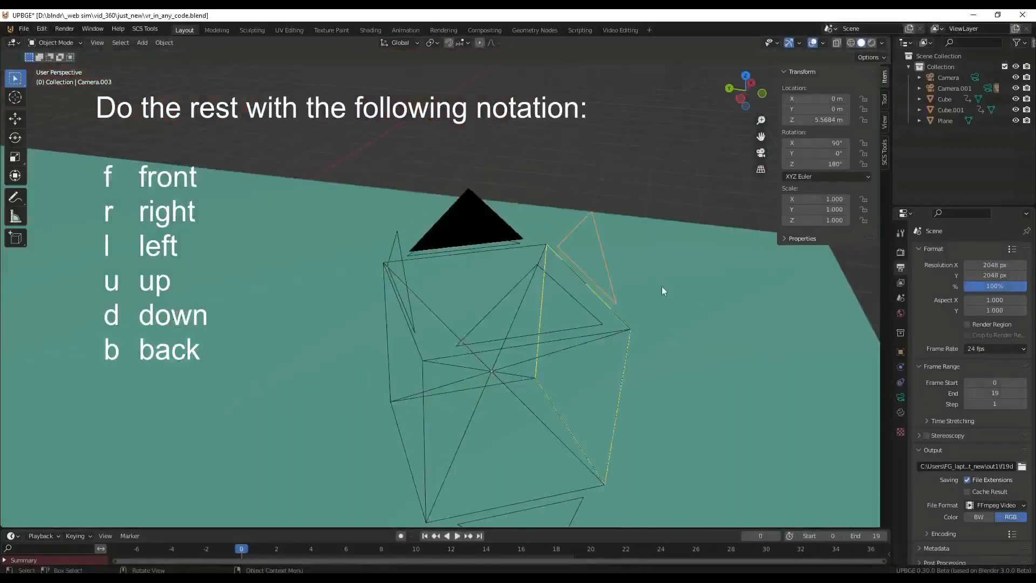
Step: Render the back-facing Camera.003 into Slot 3 and save the image as b.png in the just_new folder
key("KP_0")
key("F12")
key("shift+alt+s")
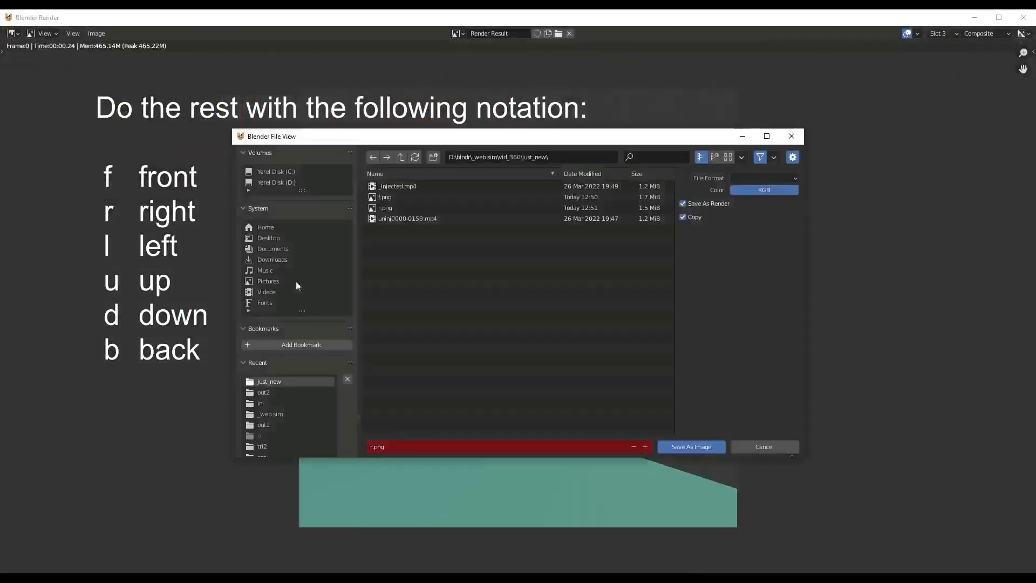
left_click(377, 446)
type("l")
key("Return")
left_click(715, 446)
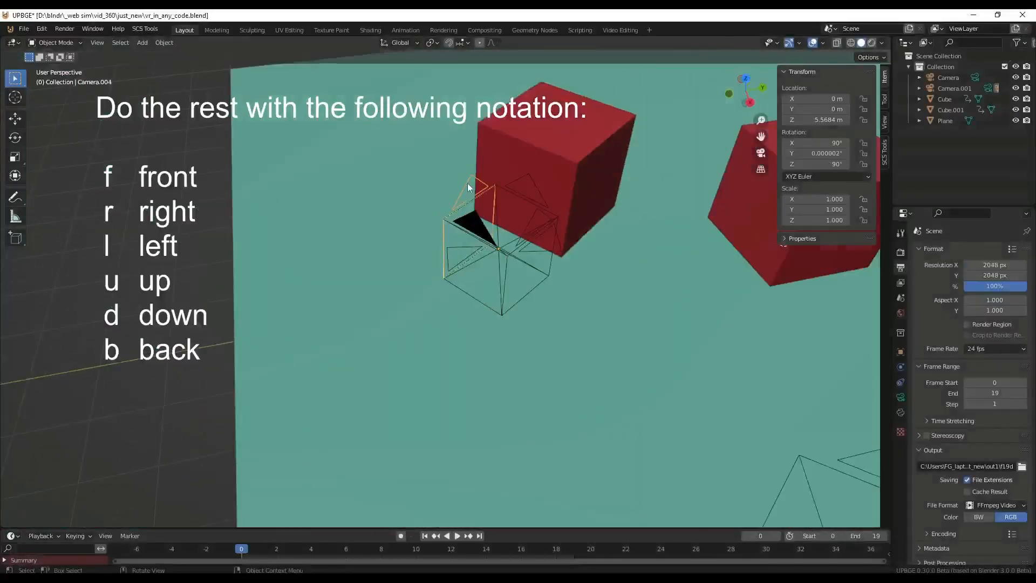
Step: Render the left-facing Camera.004 into Slot 4 and save the image as l.png in the just_new folder
key("KP_0")
key("F12")
key("shift+alt+s")
left_click(376, 447)
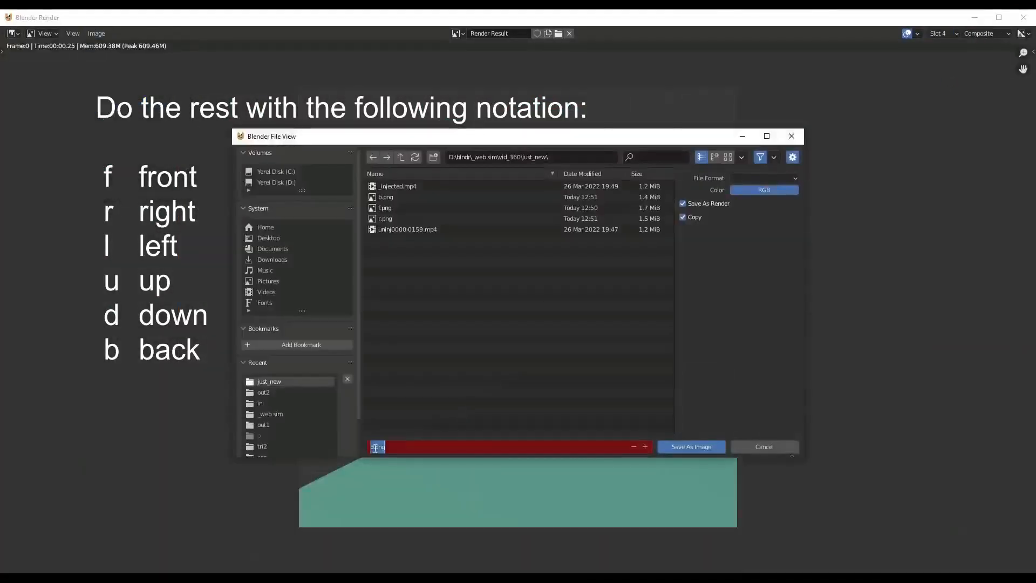
key("Return")
left_click(1022, 18)
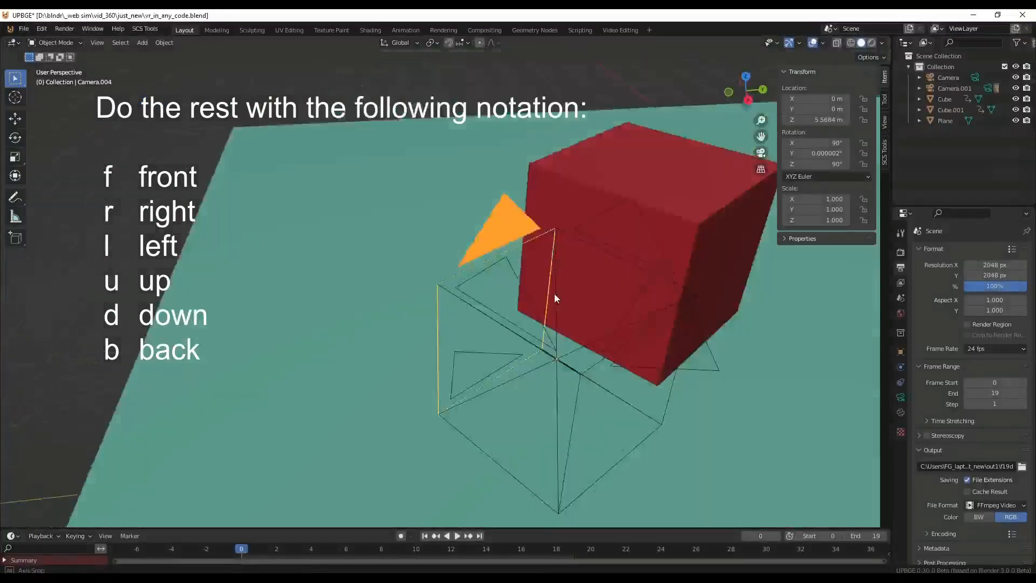
Step: Make the upward-facing camera of the rig active and render its view into Slot 5
middle_click_drag(556, 298, 647, 367)
left_click(719, 423)
key("ctrl+KP_0")
key("F11")
left_click(942, 34)
left_click(941, 89)
key("F12")
Step: Save the upward render as u.png in the just_new folder and close the render window
left_click(74, 33)
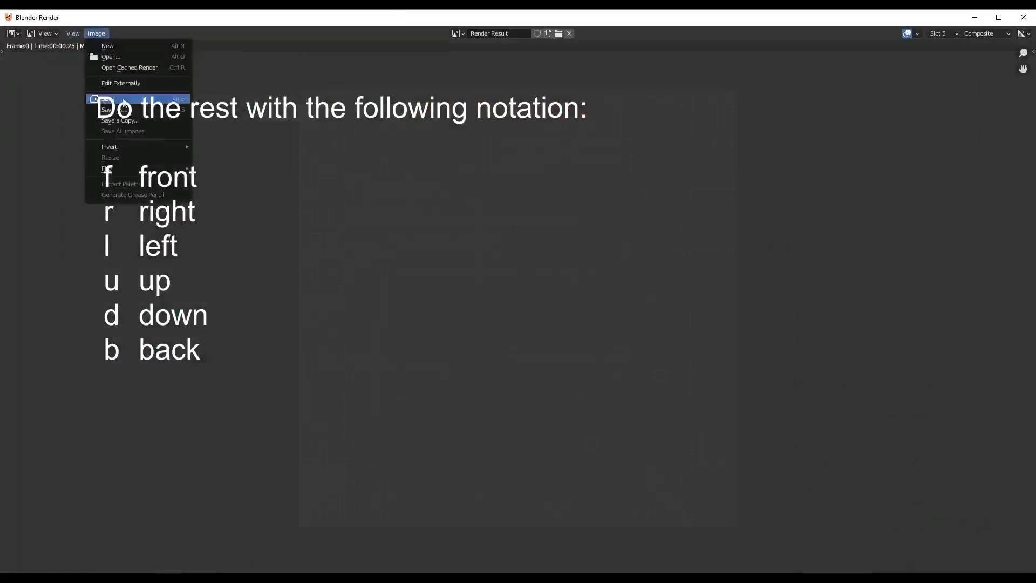
left_click(124, 101)
left_click(389, 447)
type("u")
key("Return")
left_click(687, 447)
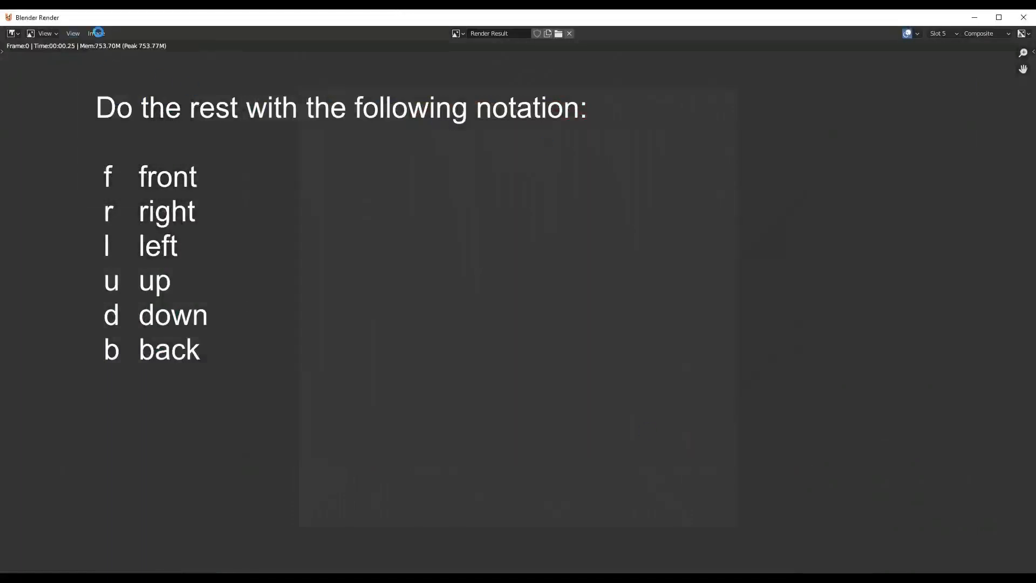
left_click(1023, 17)
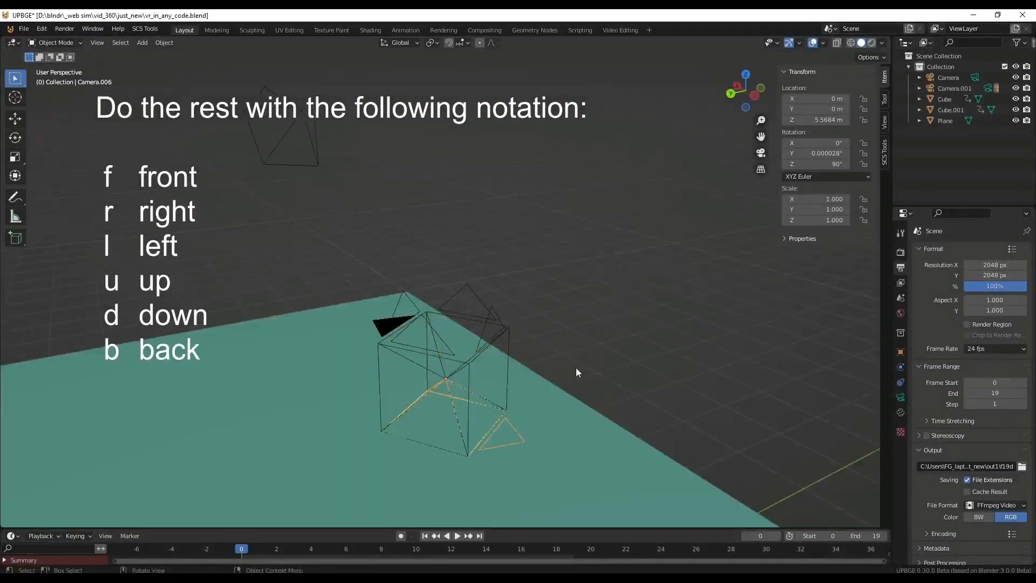
Step: Make the downward-facing Camera.006 the active camera and render its view into Slot 6
key("ctrl+KP_0")
key("F11")
left_click(942, 34)
left_click(941, 99)
key("F12")
Step: Save the downward render as d.png in the just_new folder and return to the scene
left_click(97, 33)
left_click(123, 99)
left_click(384, 447)
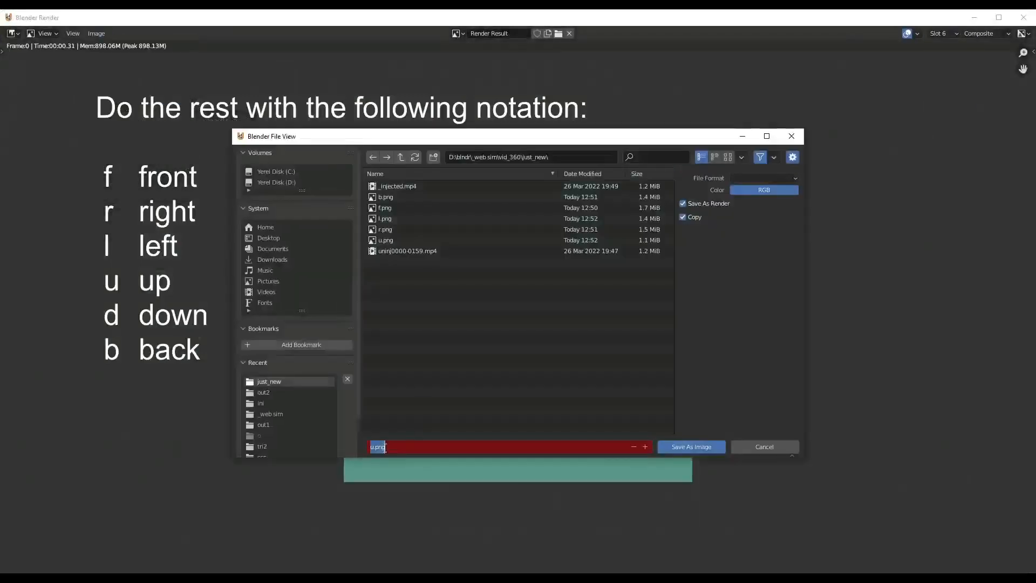
key("Return")
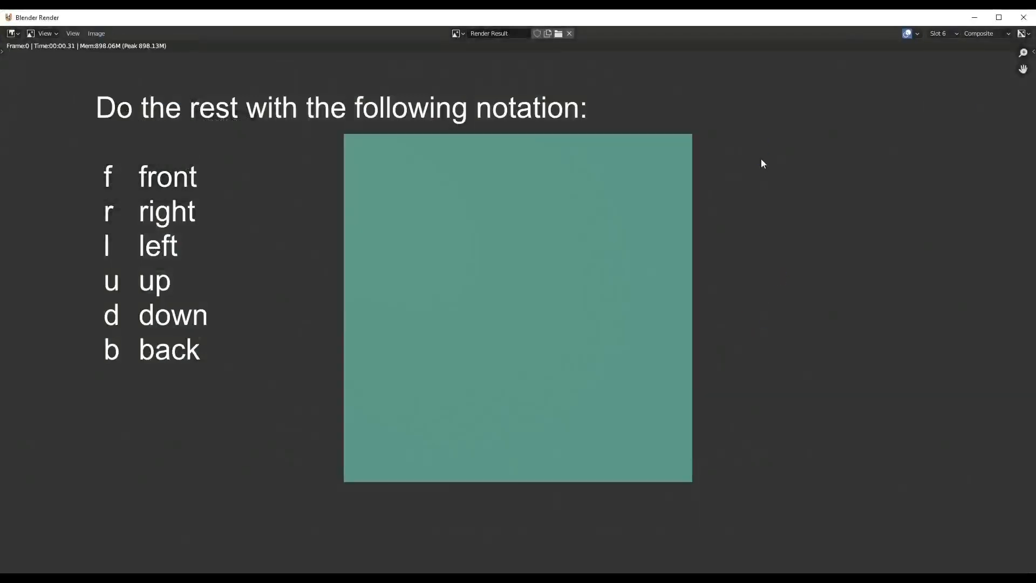
left_click(1023, 18)
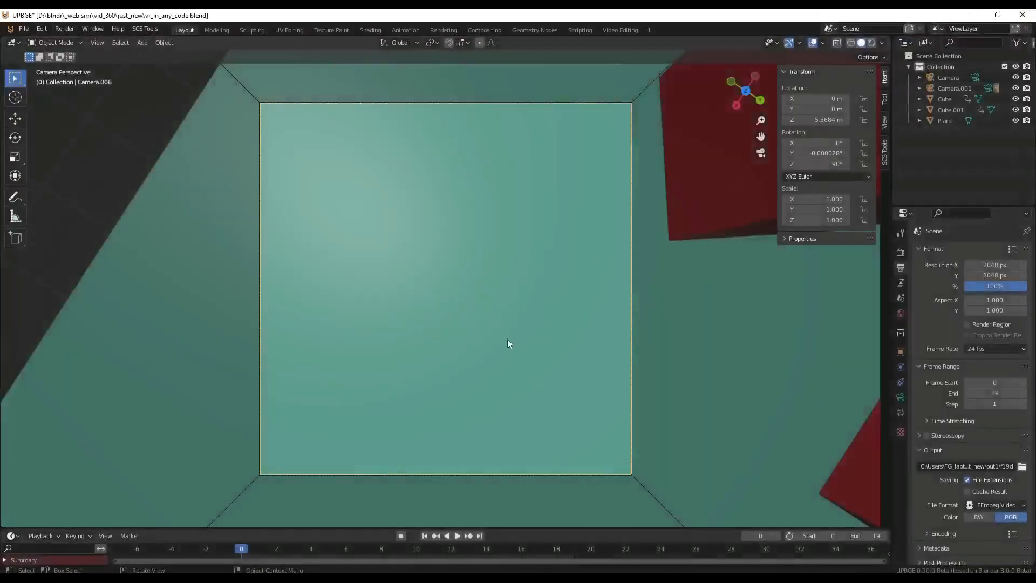
middle_click_drag(507, 339, 439, 365)
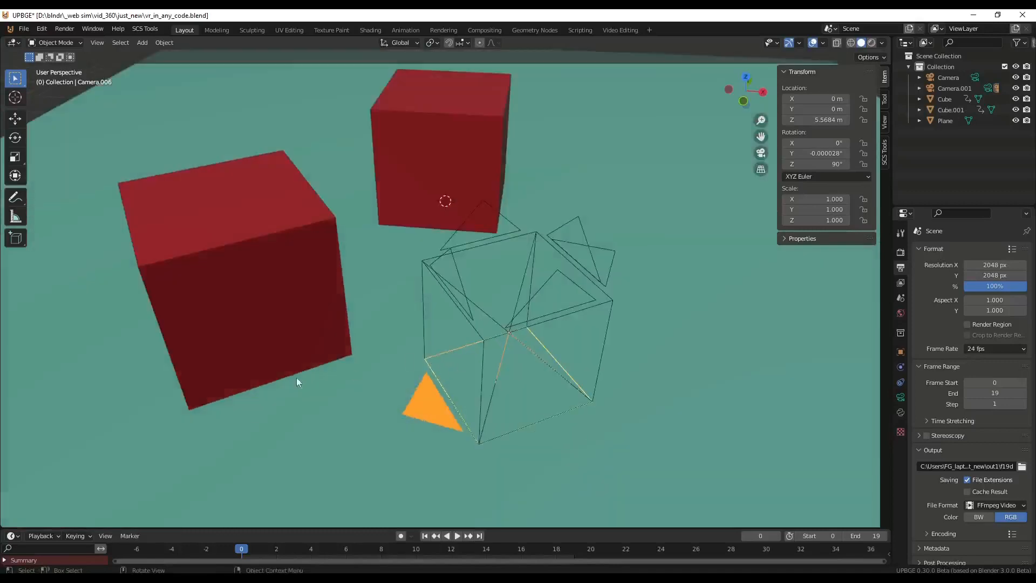
Step: Switch to the Cubemap to panorama page in the browser, display the sample cubemap on a sphere and look around it
left_click(86, 577)
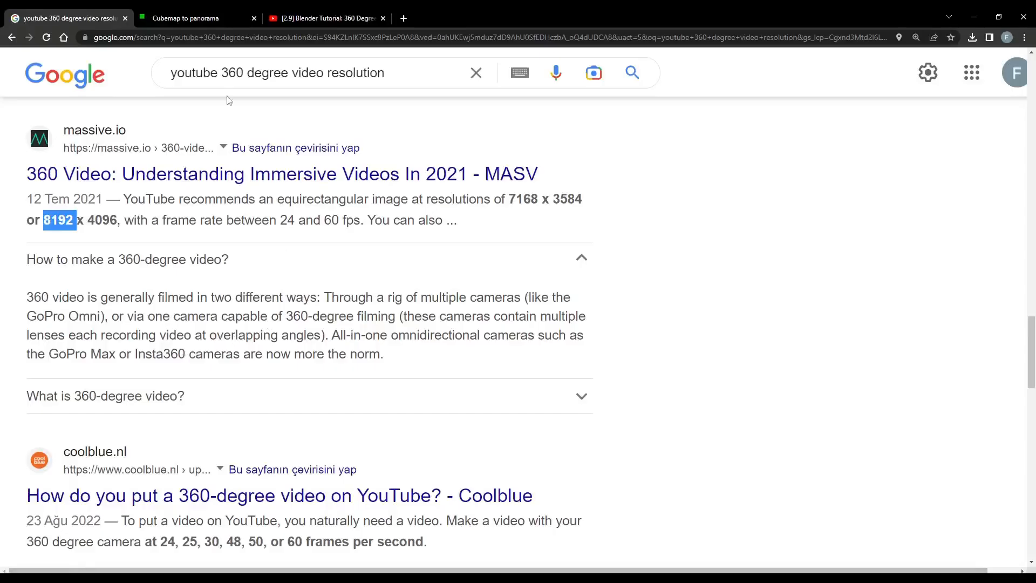
left_click(199, 18)
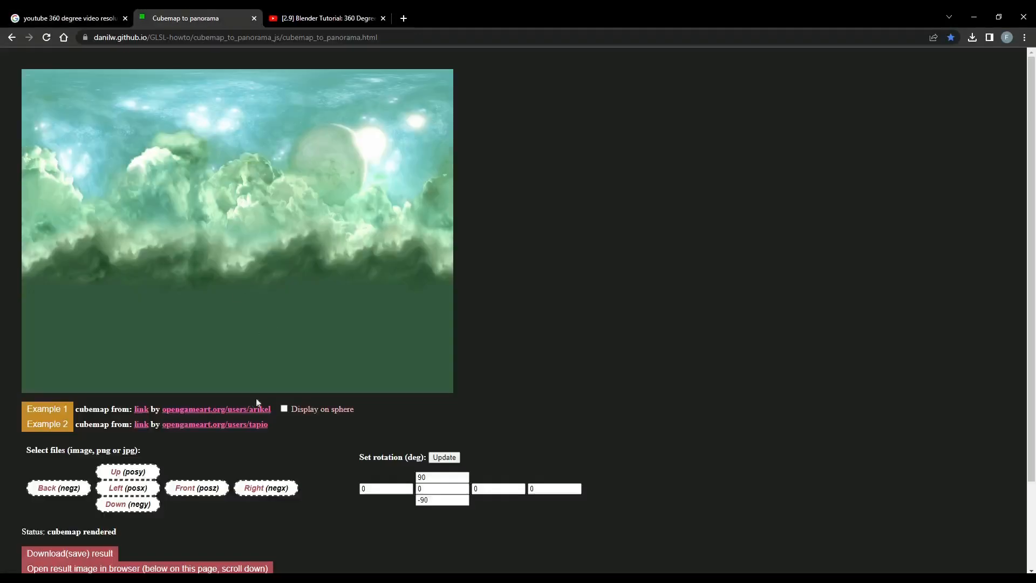
left_click(283, 409)
mouse_move(322, 284)
left_mouse_down()
mouse_move(298, 248)
mouse_move(280, 245)
mouse_move(197, 287)
mouse_move(294, 256)
mouse_move(321, 294)
left_mouse_up()
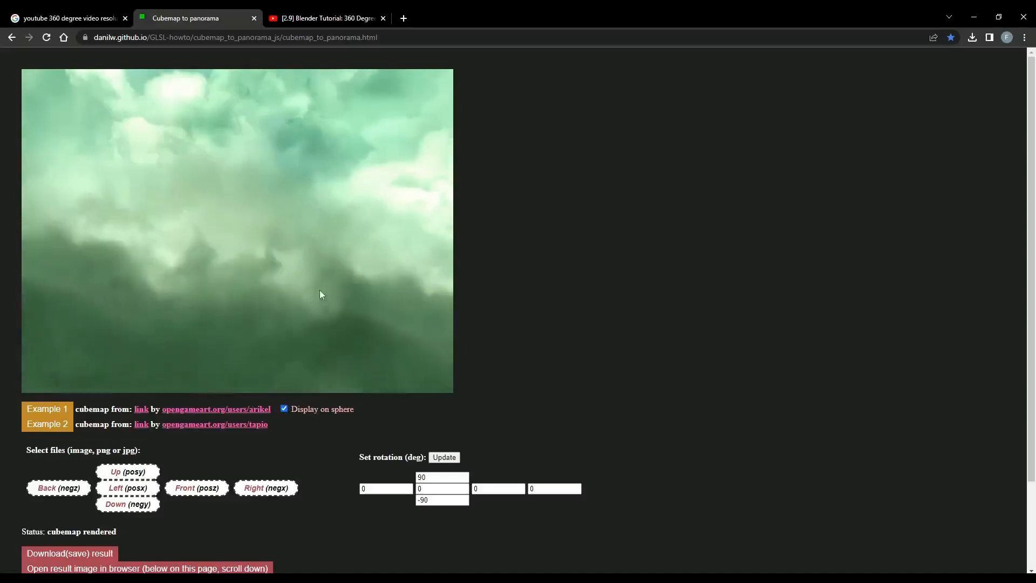
Step: Turn off the sphere display and load b.png from the just_new folder as the Back (negz) cubemap face
left_click(284, 410)
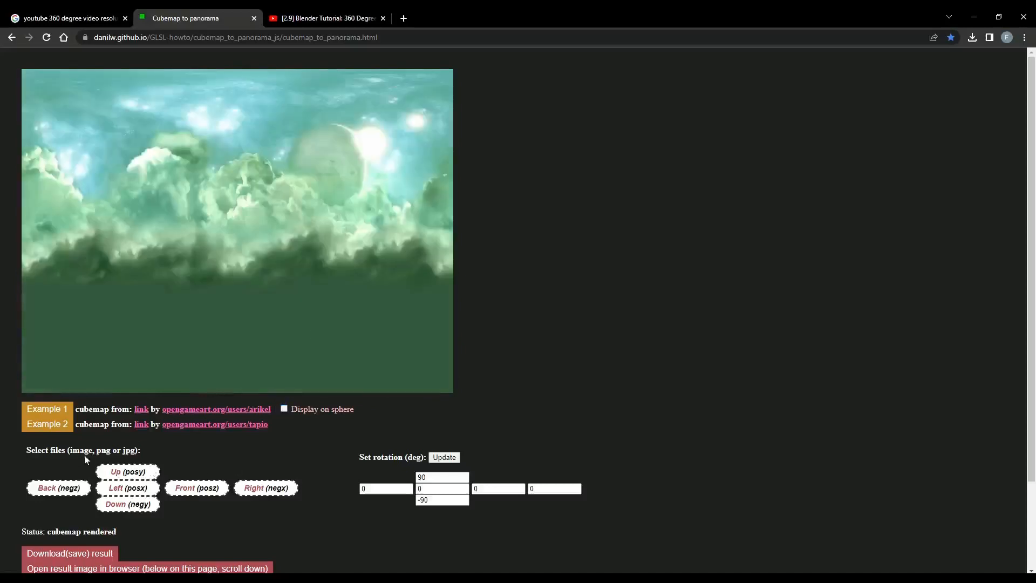
left_click(48, 491)
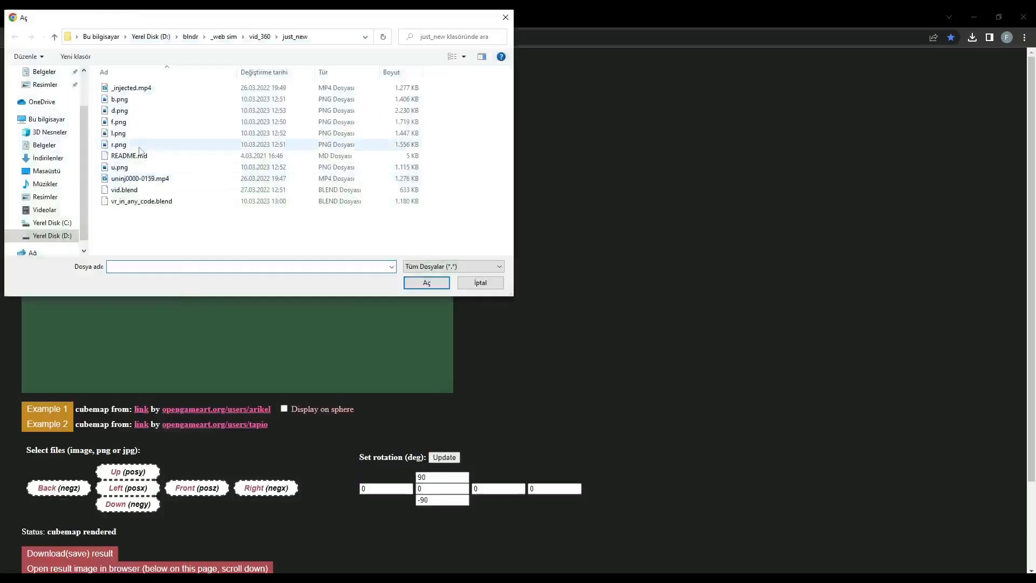
left_click(120, 99)
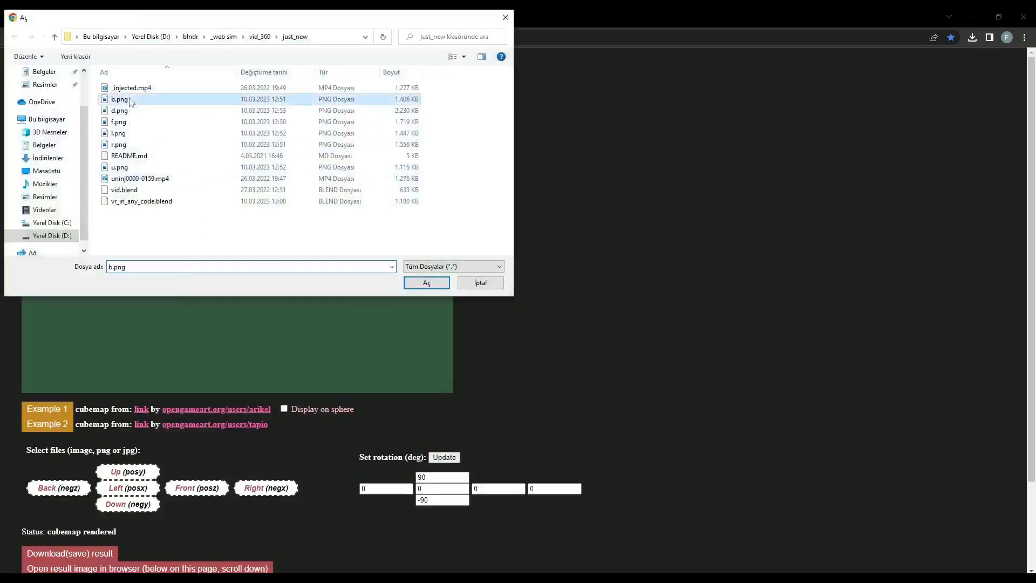
left_click(427, 282)
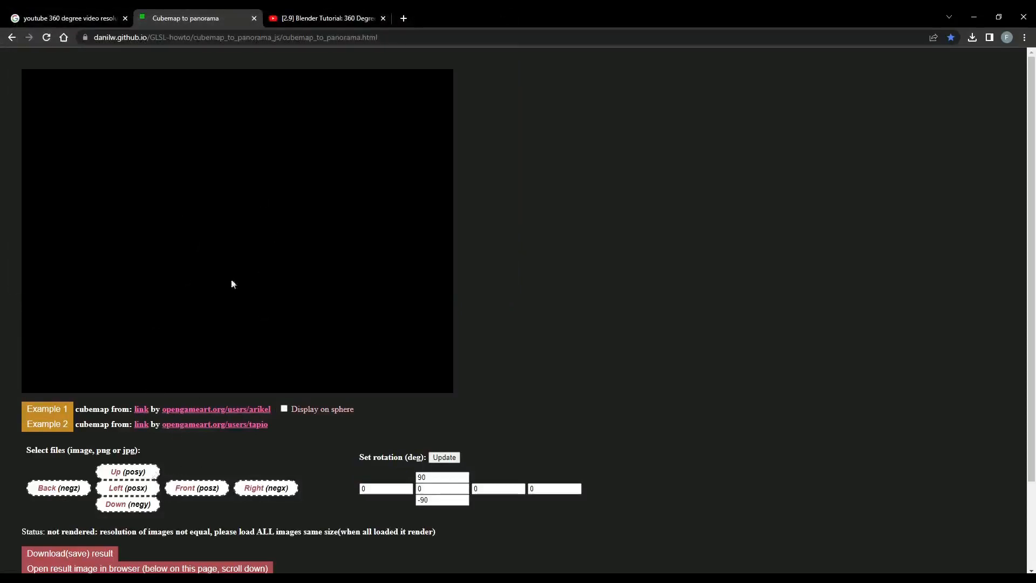
Step: Load u.png as the Up (posy) face and d.png as the Down (negy) face of the cubemap
left_click(134, 474)
left_click(135, 169)
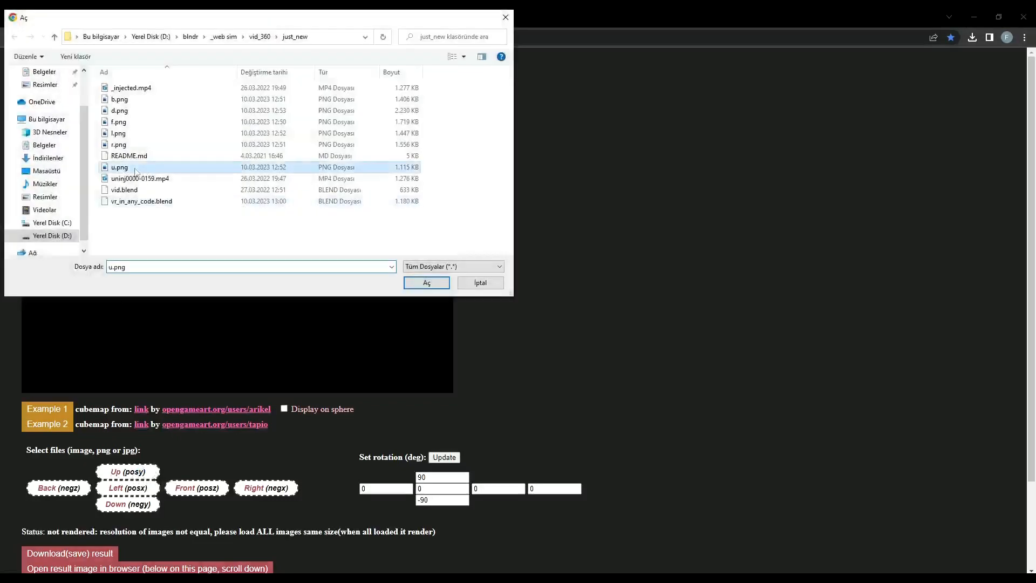
left_click(421, 286)
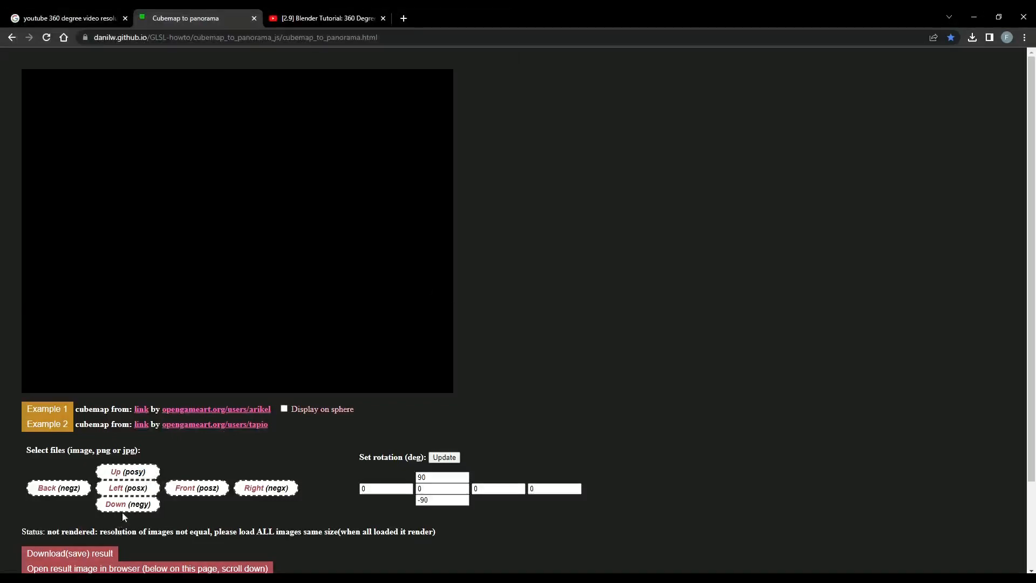
left_click(128, 506)
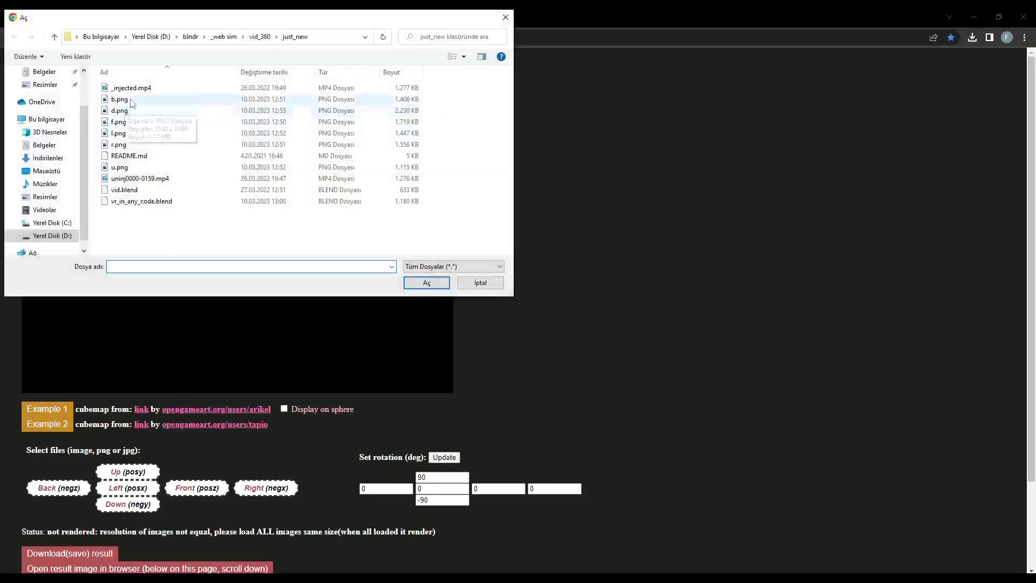
left_click(134, 111)
left_click(426, 282)
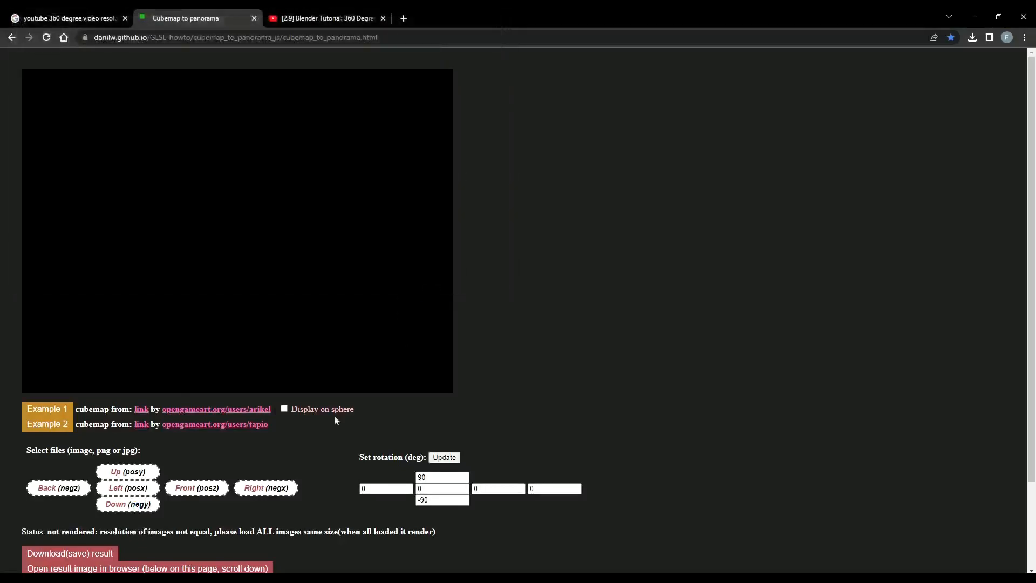
Step: Load f.png as the Front (posz) face of the cubemap
left_click(209, 492)
left_click(120, 122)
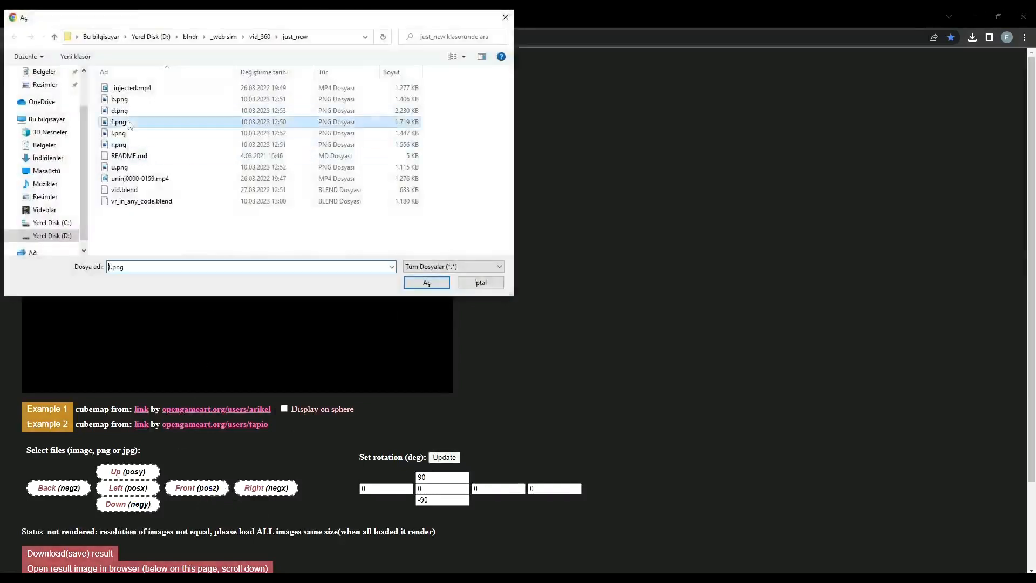
left_click(427, 283)
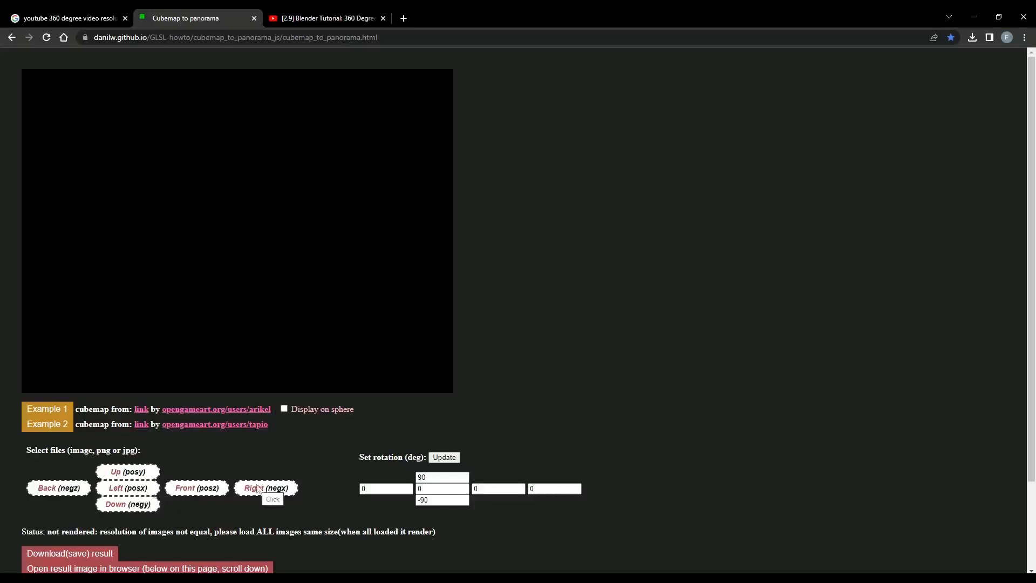
Step: Load r.png as the Left (posx) face and l.png as the Right (negx) face of the cubemap
left_click(121, 488)
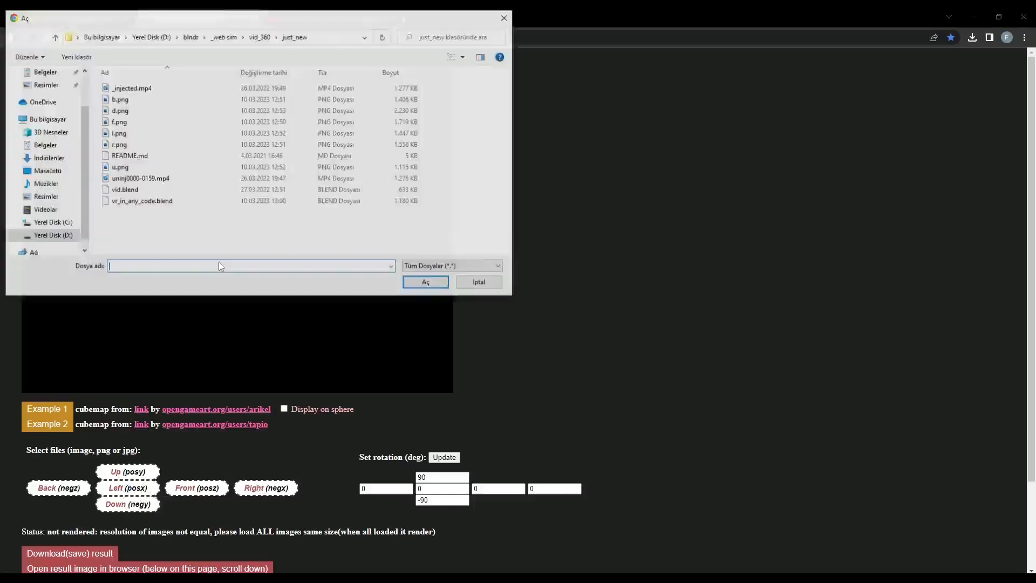
left_click(139, 144)
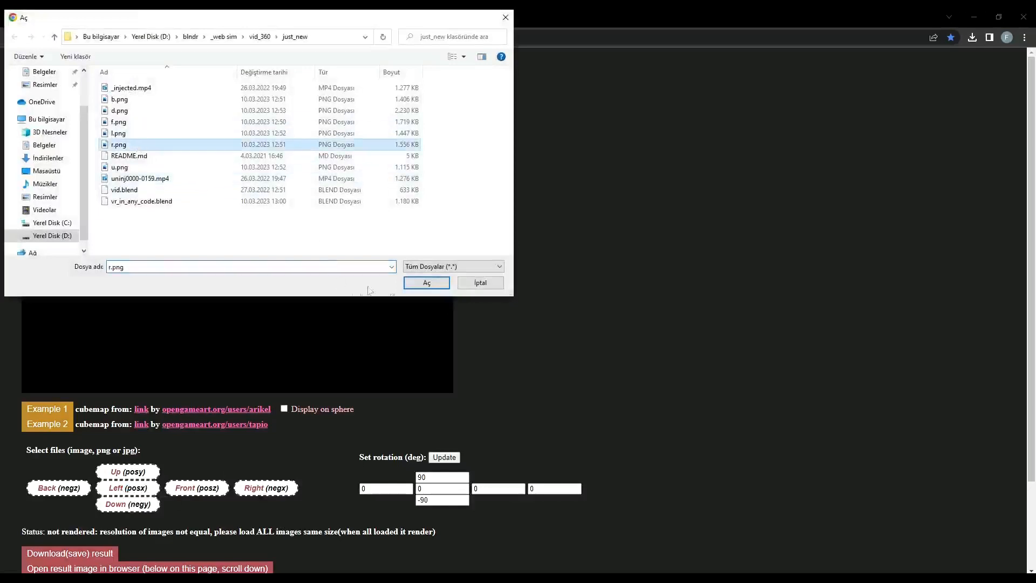
left_click(426, 283)
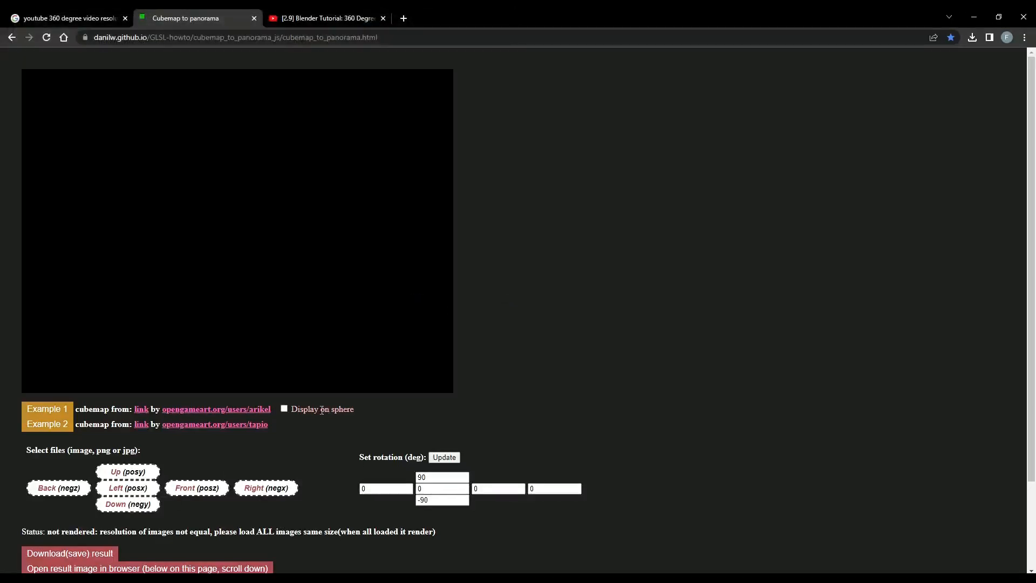
left_click(269, 488)
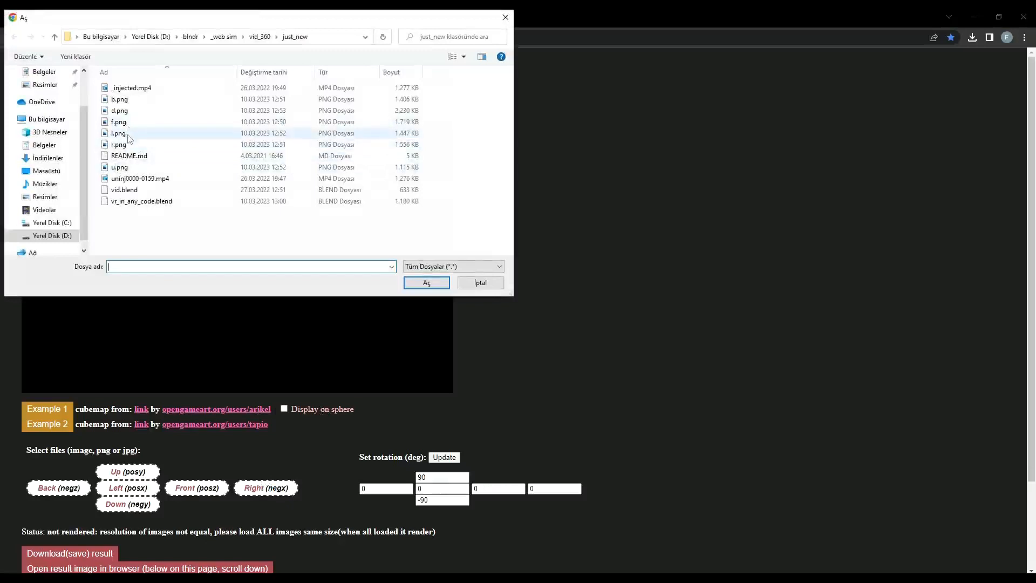
left_click(122, 133)
left_click(424, 284)
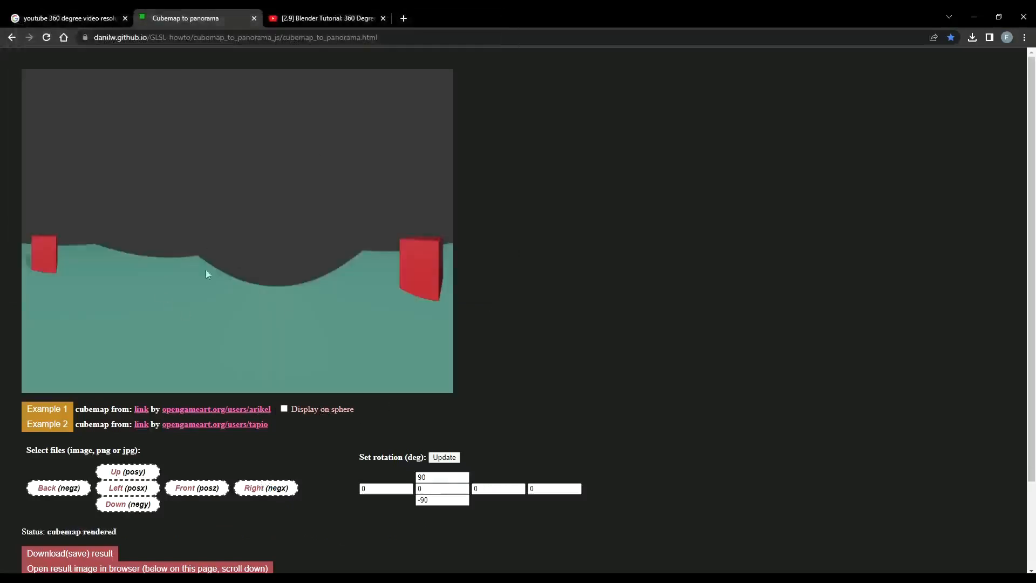
Step: Display the rendered cubemap on a sphere and look around the scene with the red cubes
left_click(284, 409)
left_click_drag(202, 338, 241, 270)
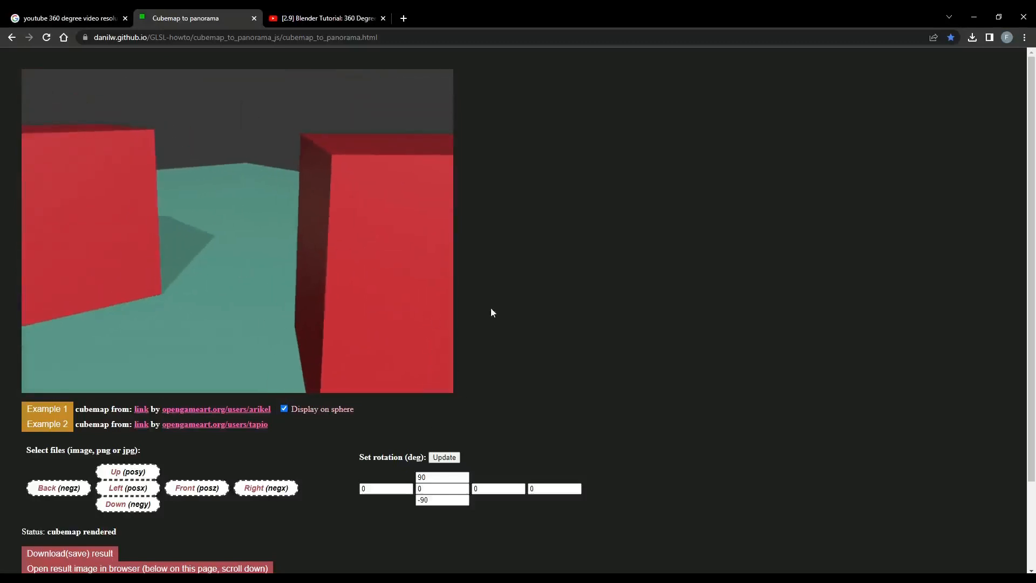
Step: Look up YouTube's recommended 360-degree video resolution in the Google results and highlight 8192 x 4096
scroll(491, 302, "down", 2)
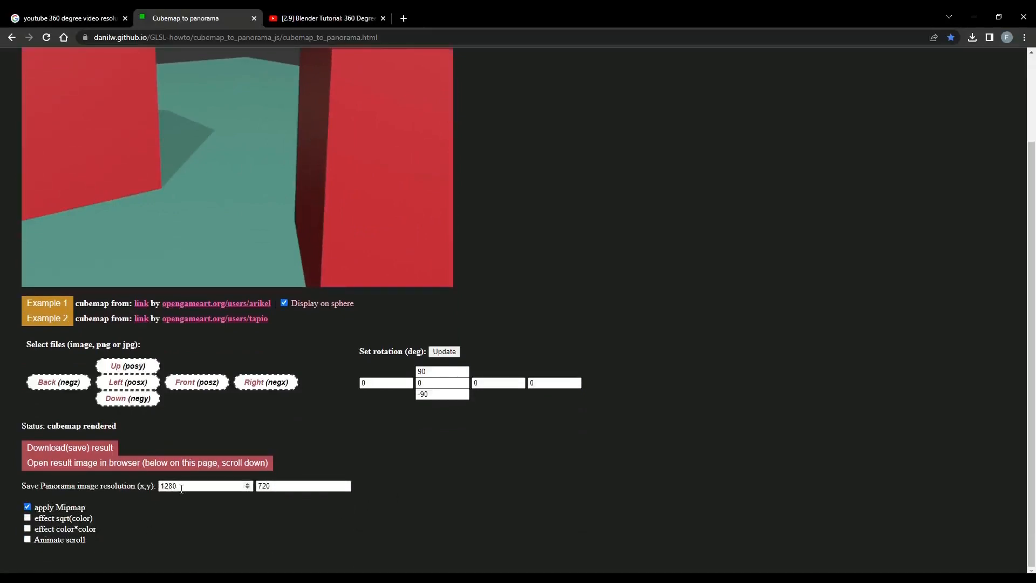
left_click_drag(183, 485, 145, 487)
left_click(68, 16)
left_click(65, 221)
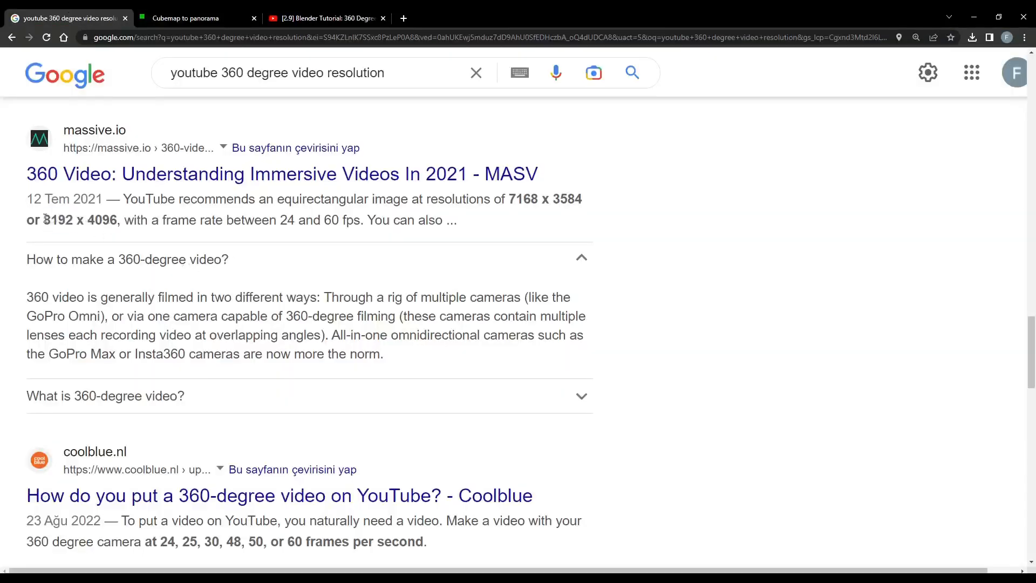
left_click_drag(46, 218, 118, 219)
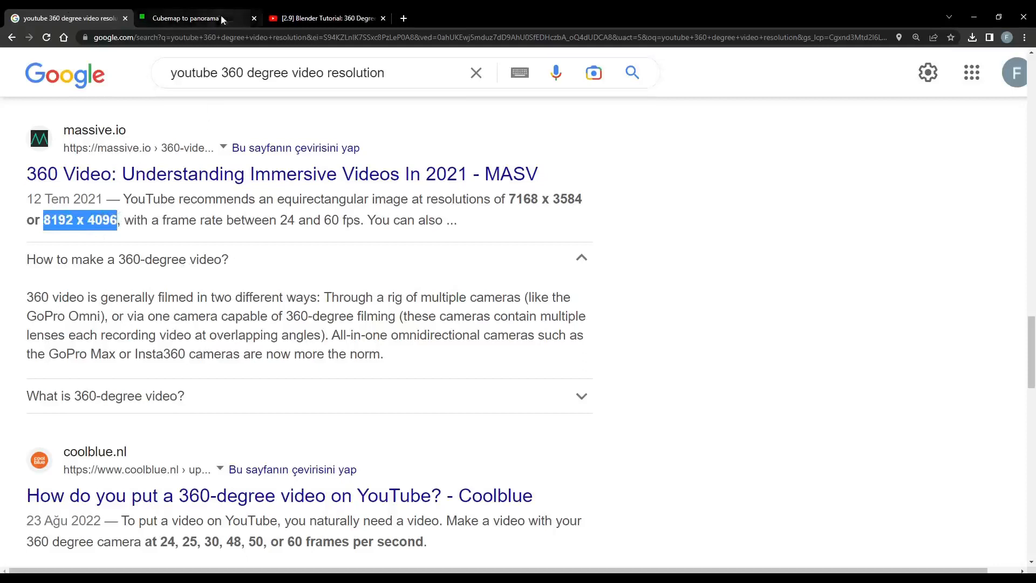
Step: Return to the Cubemap to panorama page, set the saved panorama resolution to 8192 × 4096 and download the result
left_click(203, 13)
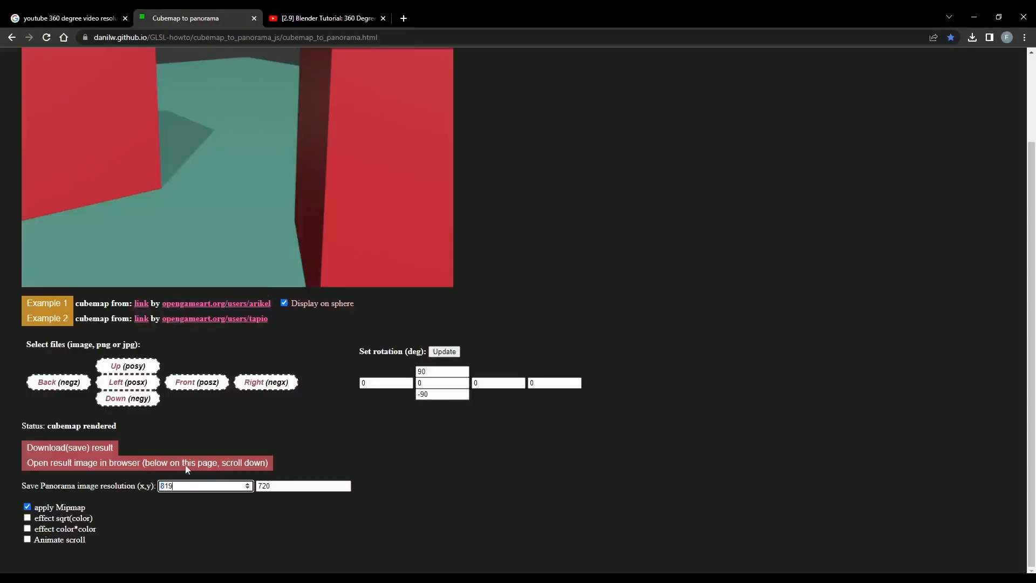
type("8192")
key("Tab")
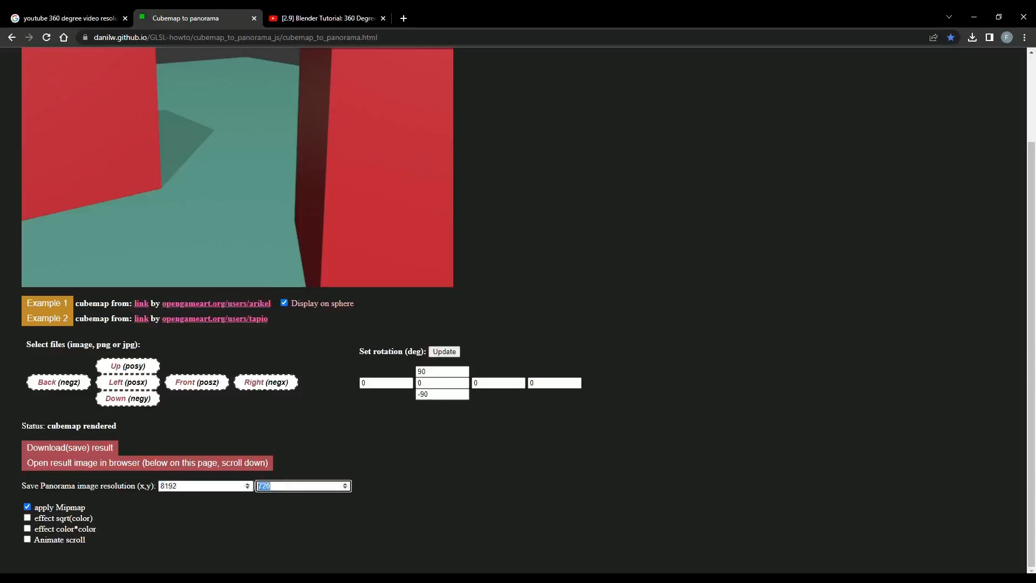
type("4096")
left_click(363, 523)
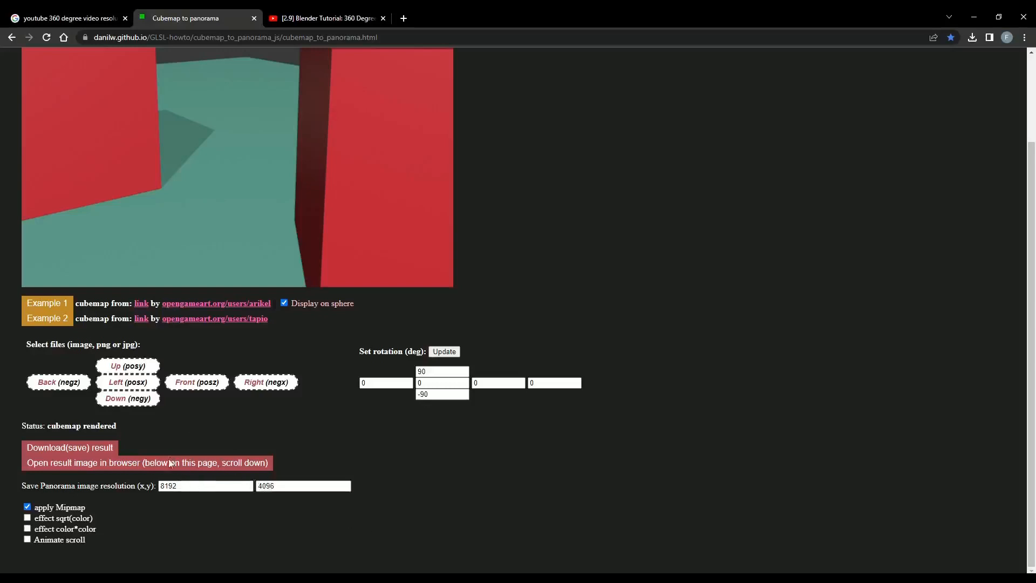
left_click(66, 448)
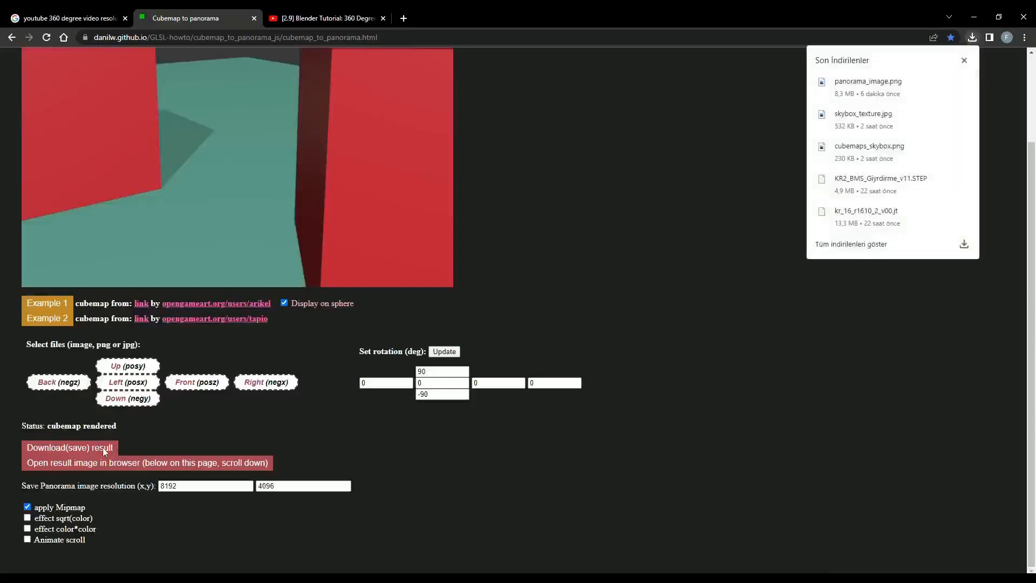
Step: Bring up the Blender 360-degree tutorial on YouTube, and play _injected.mp4 in VLC
left_click(328, 16)
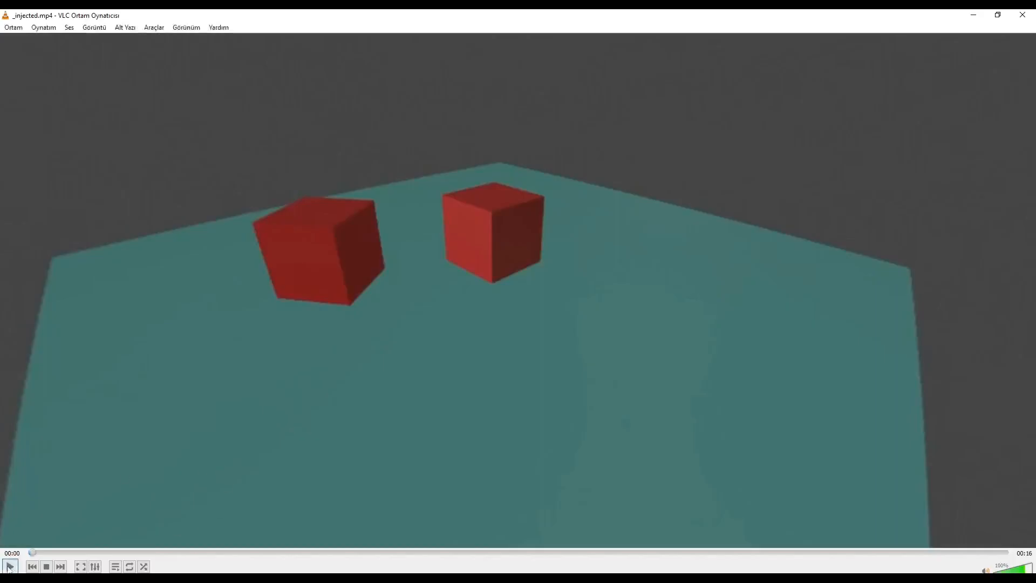
left_click(10, 567)
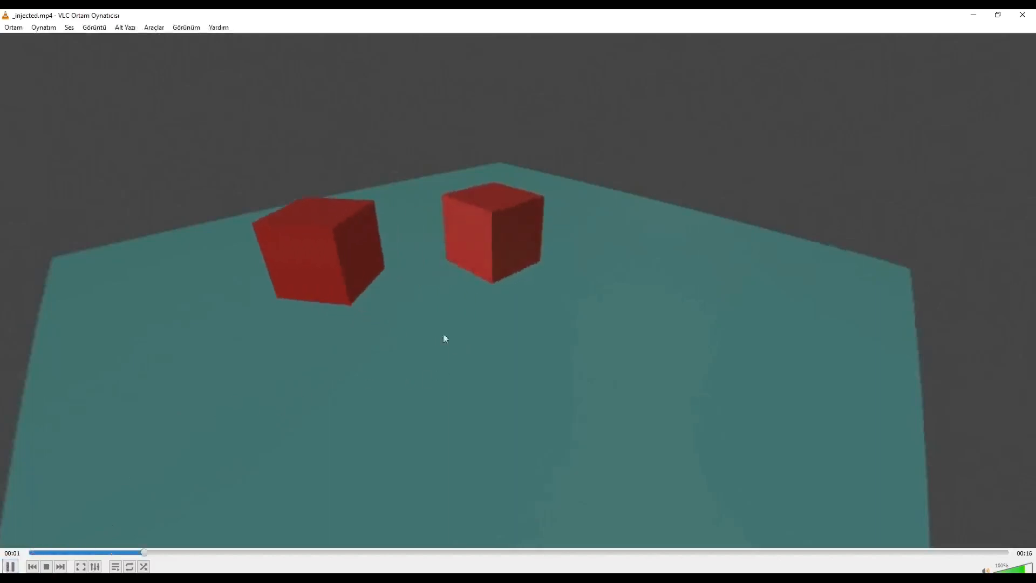